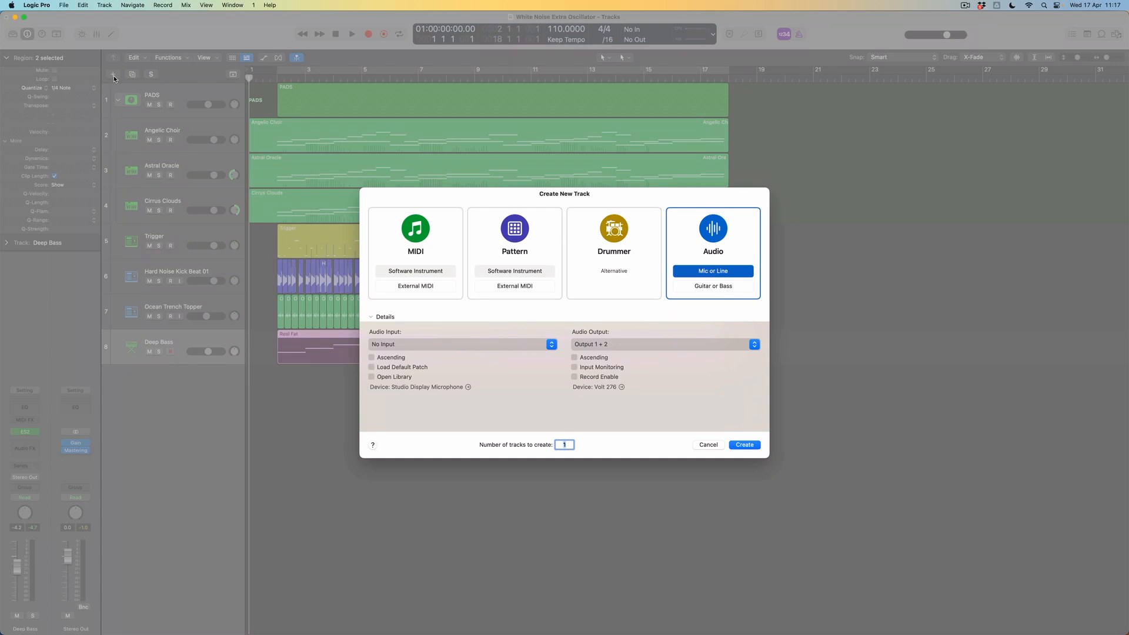
Step: Create one software instrument track using the ES P polyphonic synthesizer
{"action": "left_click", "coordinate": [445, 244]}
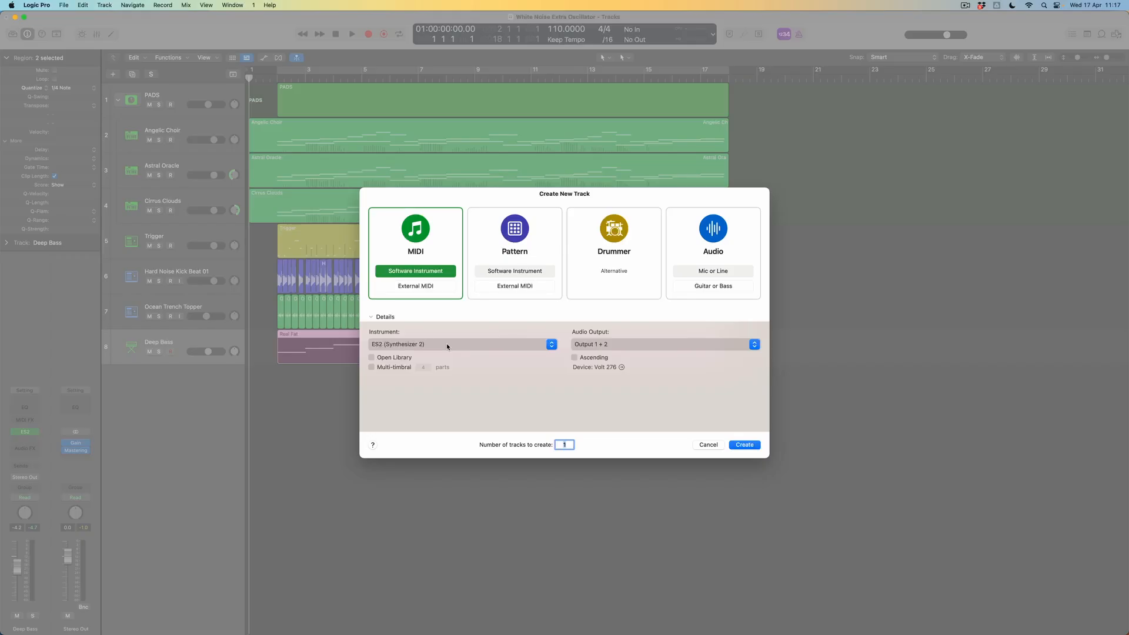
{"action": "left_click", "coordinate": [447, 347]}
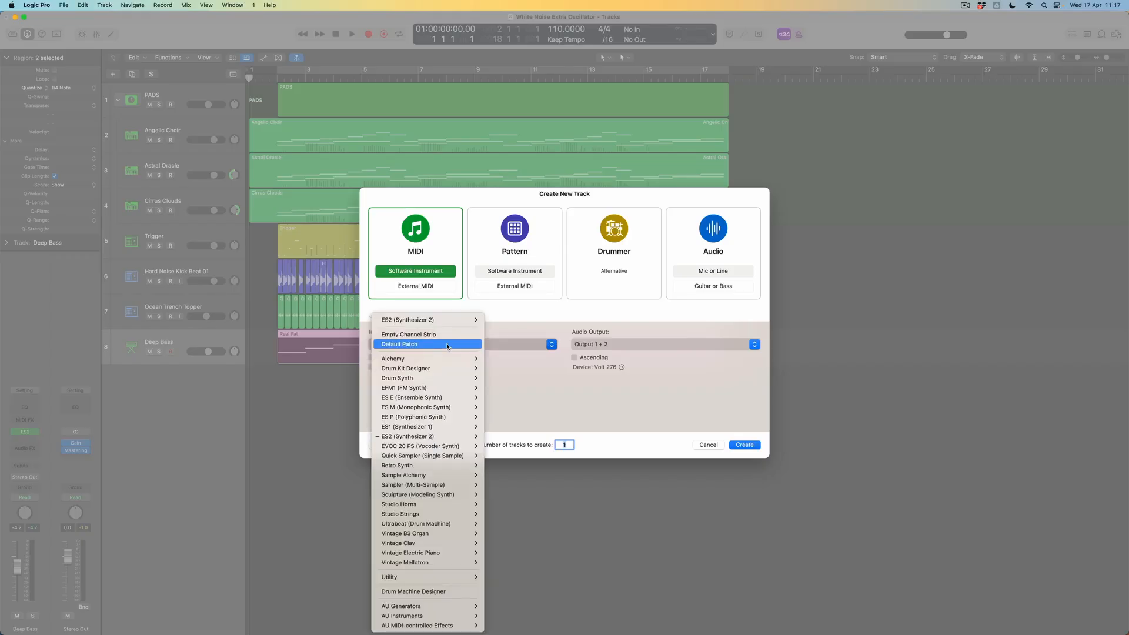
{"action": "mouse_move", "coordinate": [449, 417]}
{"action": "left_click", "coordinate": [496, 417]}
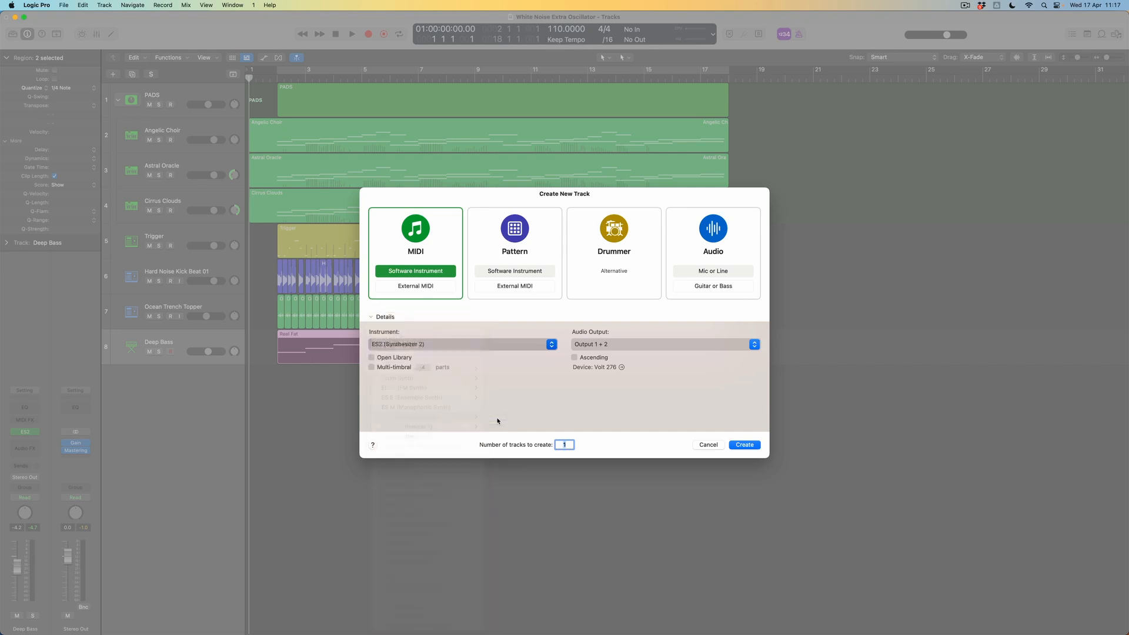
{"action": "left_click", "coordinate": [744, 445]}
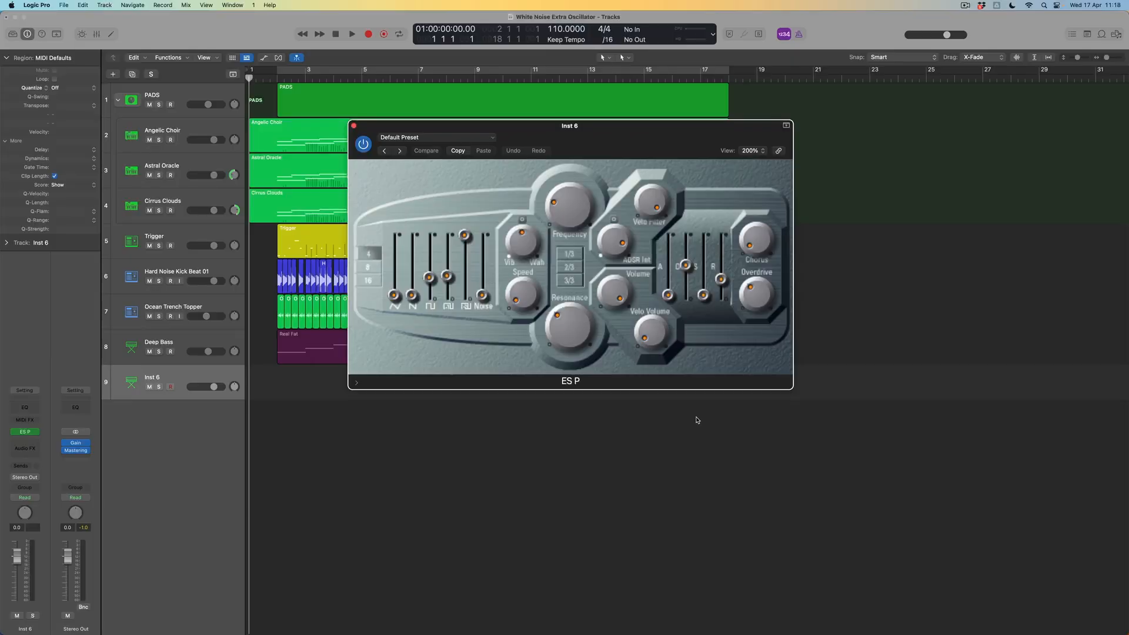
Step: Pull every ES P waveform slider to zero, raise Noise to full, and lower the channel volume to -7.2 dB
{"action": "mouse_move", "coordinate": [433, 279]}
{"action": "left_mouse_down"}
{"action": "mouse_move", "coordinate": [431, 296]}
{"action": "mouse_move", "coordinate": [447, 295]}
{"action": "left_mouse_up"}
{"action": "mouse_move", "coordinate": [465, 235]}
{"action": "left_mouse_down"}
{"action": "mouse_move", "coordinate": [487, 327]}
{"action": "mouse_move", "coordinate": [488, 231]}
{"action": "left_mouse_up"}
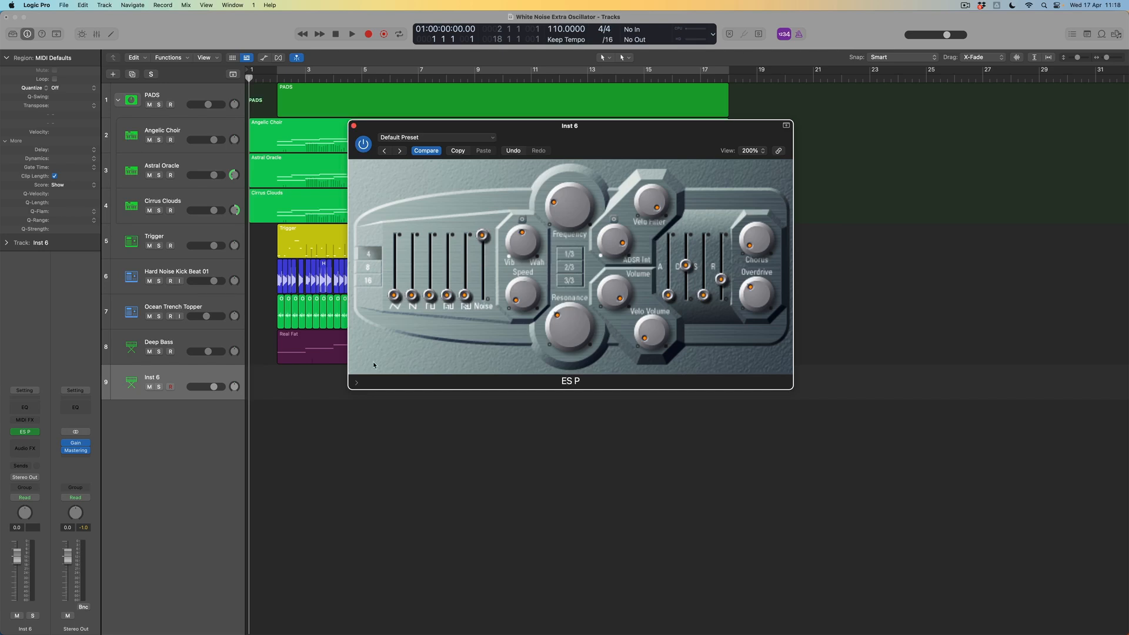
{"action": "left_click_drag", "start_coordinate": [19, 560], "coordinate": [17, 579]}
Step: Turn the ES P Resonance down to minimum and raise the envelope Sustain to maximum
{"action": "left_click_drag", "start_coordinate": [572, 318], "coordinate": [572, 472]}
{"action": "left_click_drag", "start_coordinate": [704, 298], "coordinate": [711, 230]}
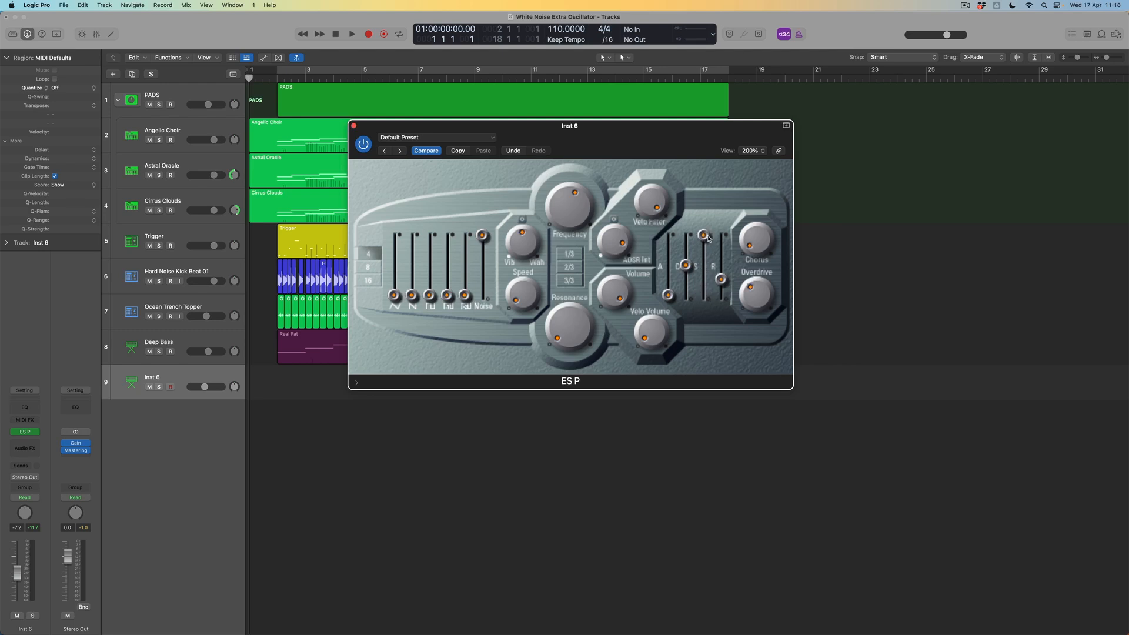
{"action": "mouse_move", "coordinate": [708, 239]}
{"action": "left_mouse_down"}
{"action": "mouse_move", "coordinate": [708, 259]}
{"action": "mouse_move", "coordinate": [710, 236]}
{"action": "left_mouse_up"}
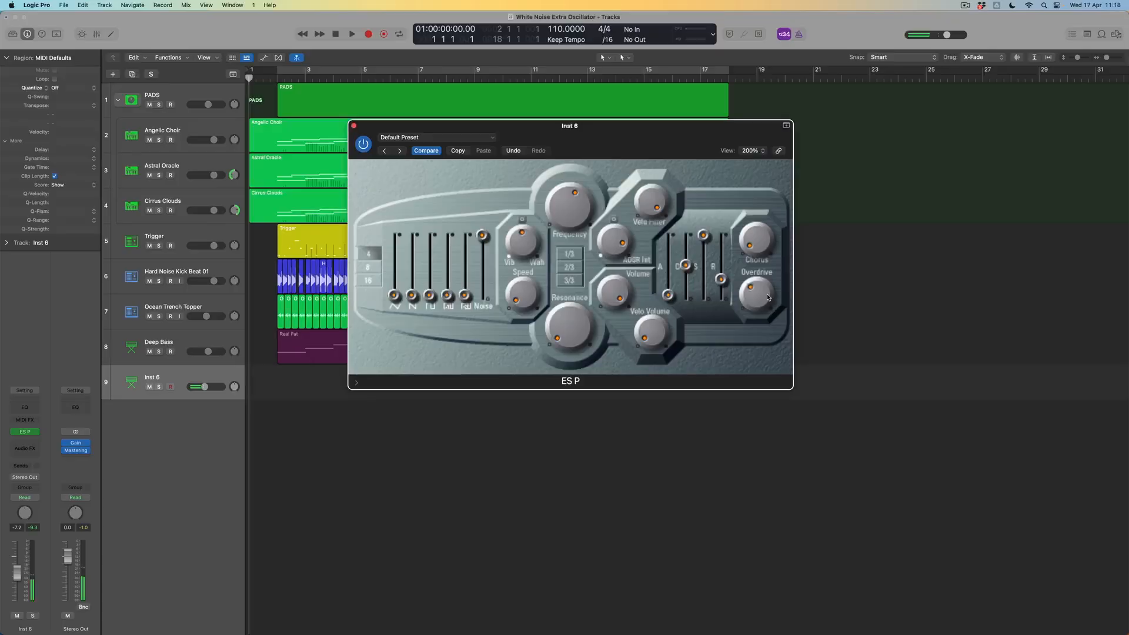
Step: Turn down the ES P Overdrive, Volume and filter Frequency, and close the plug-in window
{"action": "left_click_drag", "start_coordinate": [768, 297], "coordinate": [759, 381]}
{"action": "left_click_drag", "start_coordinate": [614, 297], "coordinate": [607, 357]}
{"action": "left_click_drag", "start_coordinate": [573, 219], "coordinate": [548, 261]}
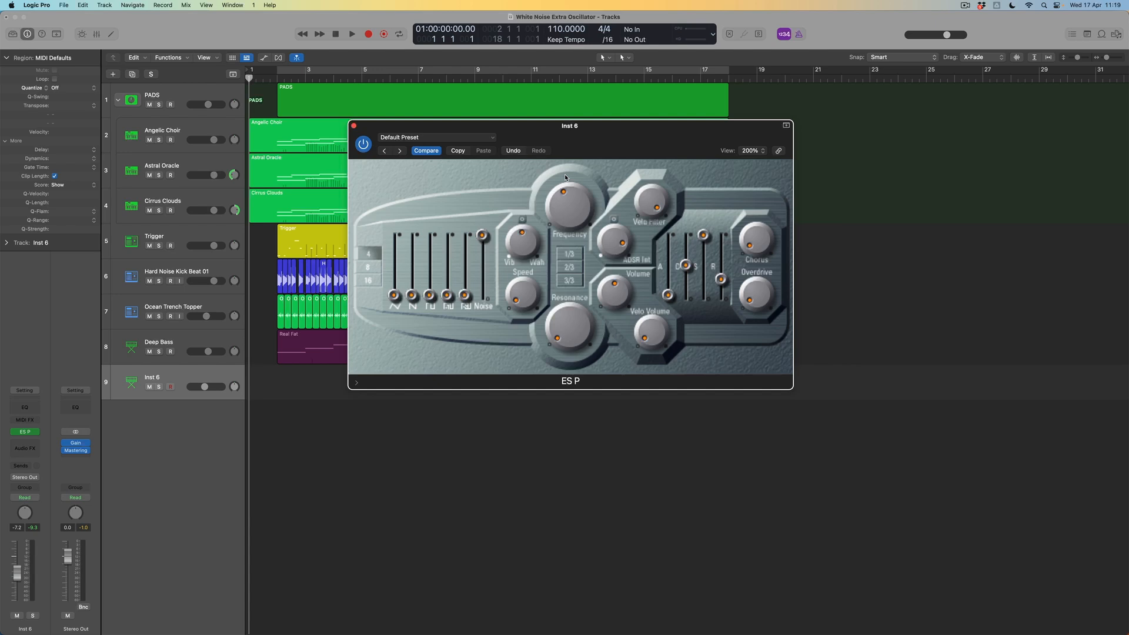
{"action": "left_click_drag", "start_coordinate": [565, 176], "coordinate": [562, 212]}
{"action": "left_click", "coordinate": [353, 126]}
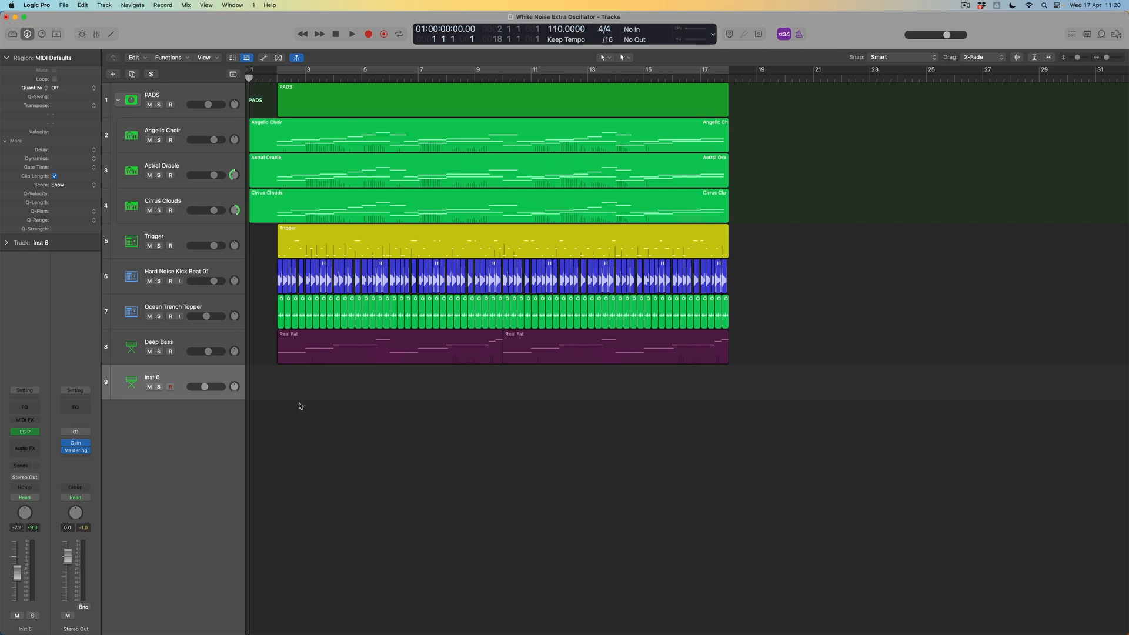
Step: Draw an empty MIDI region on the Inst 6 track with the Pencil tool, spanning bar 2 to bar 18
{"action": "key", "text": "t"}
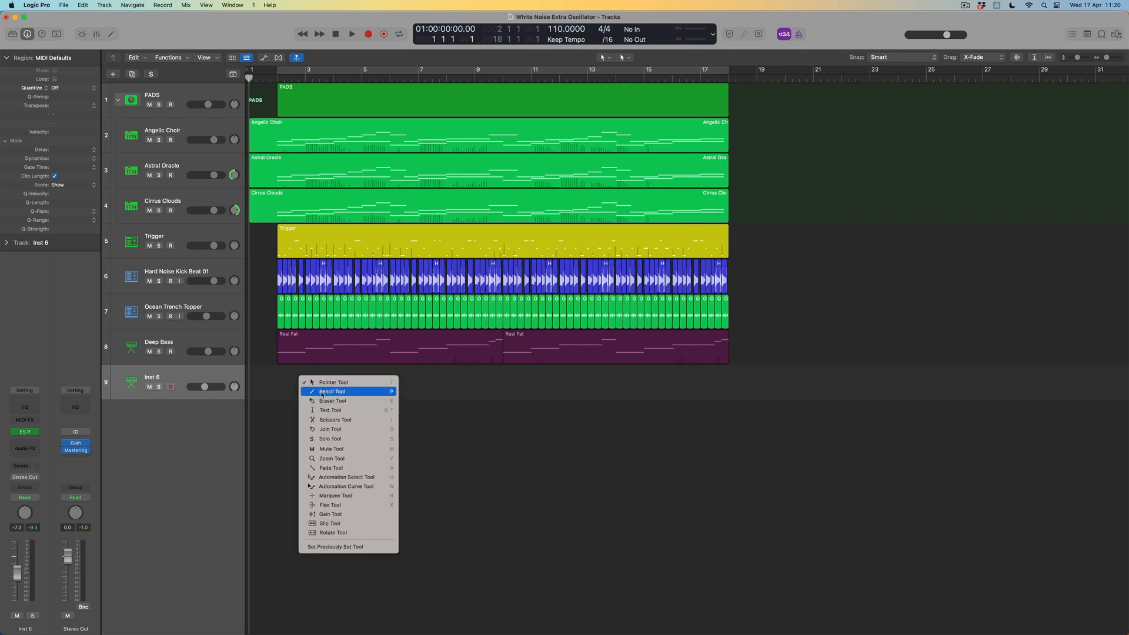
{"action": "left_click", "coordinate": [322, 392]}
{"action": "left_click", "coordinate": [294, 381]}
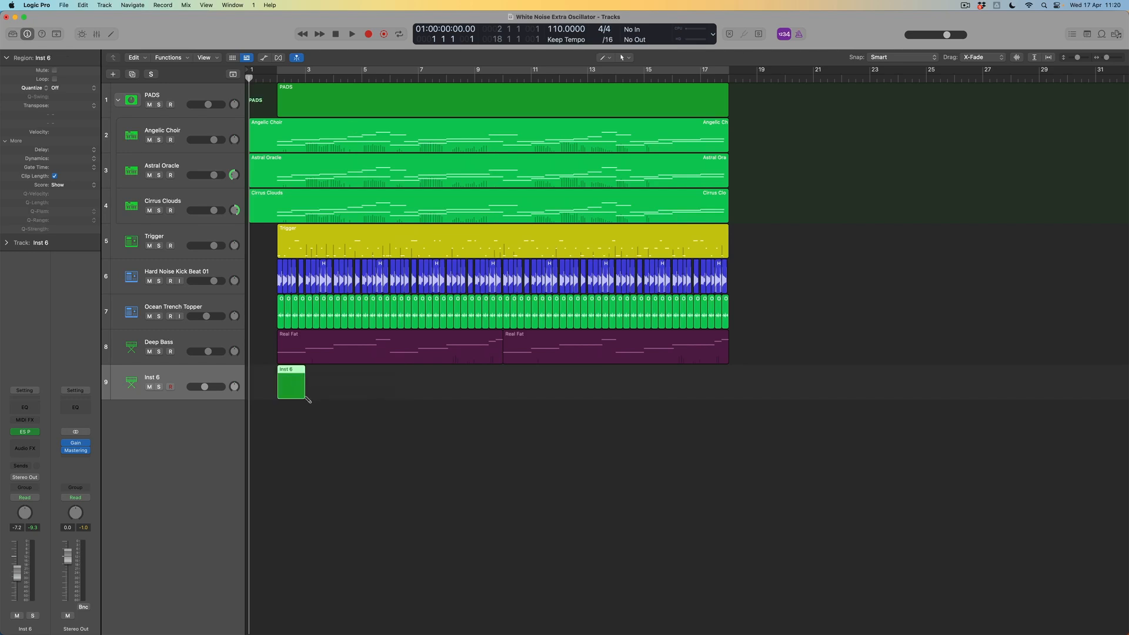
{"action": "left_click_drag", "start_coordinate": [303, 397], "coordinate": [723, 436]}
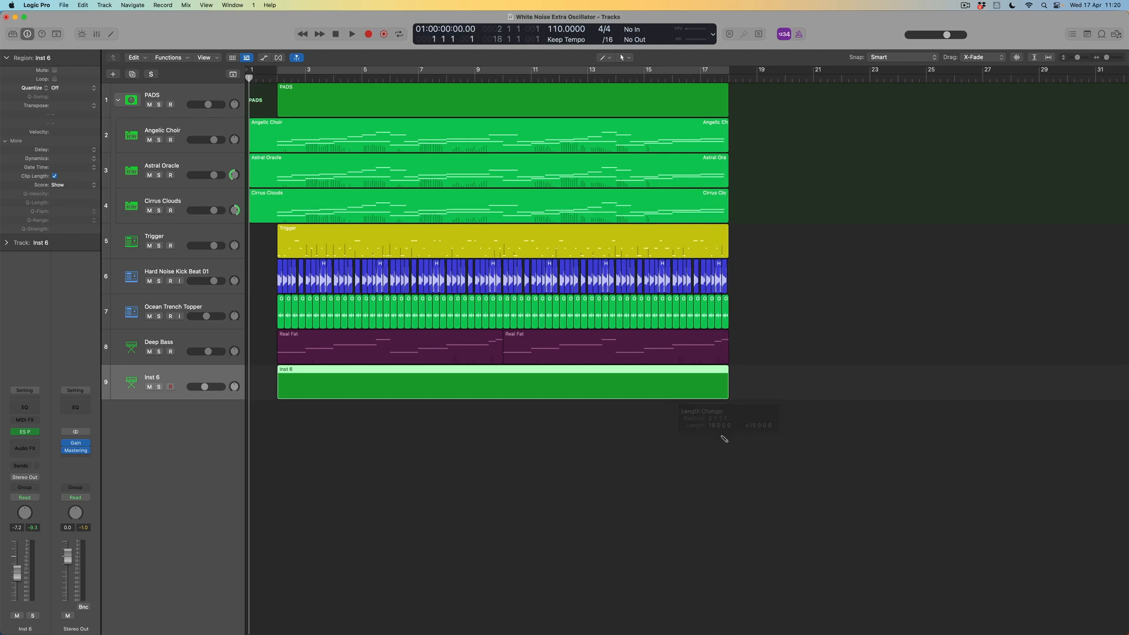
Step: Add a C3 note to the Inst 6 region in the Piano Roll, starting at bar 2 and filling the whole region
{"action": "double_click", "coordinate": [423, 369]}
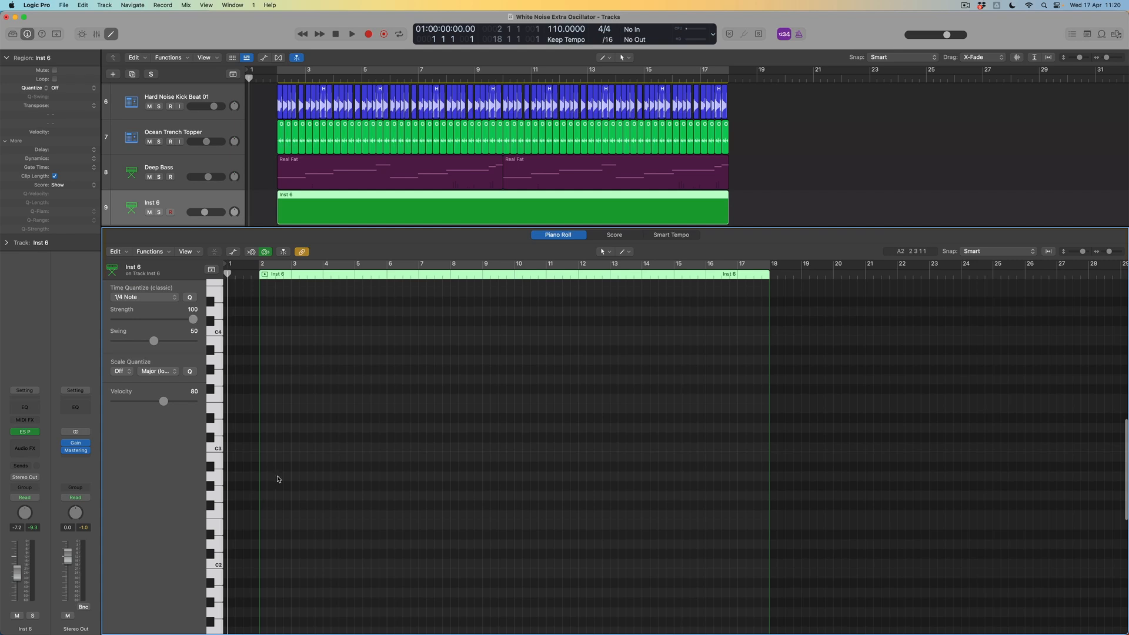
{"action": "key", "text": "t"}
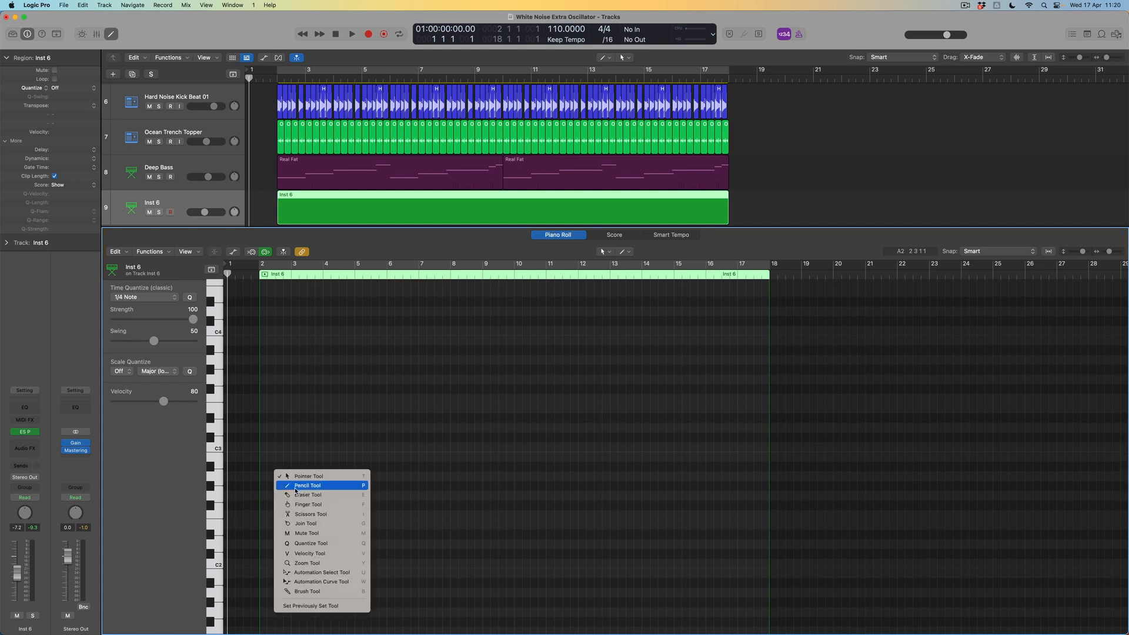
{"action": "left_click", "coordinate": [298, 486]}
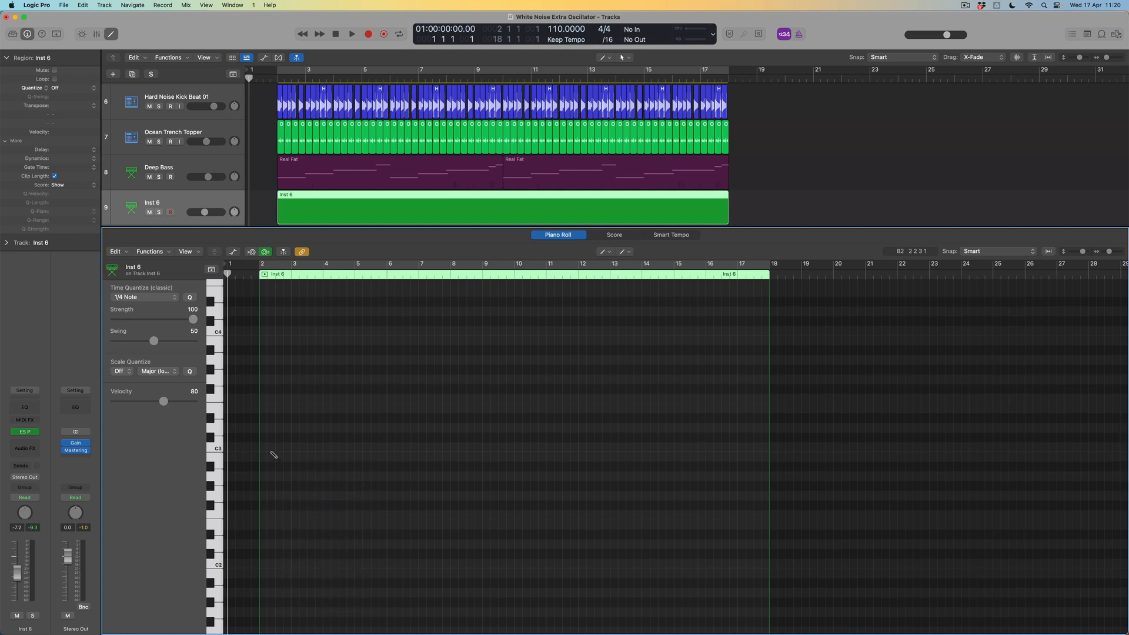
{"action": "left_click", "coordinate": [267, 450]}
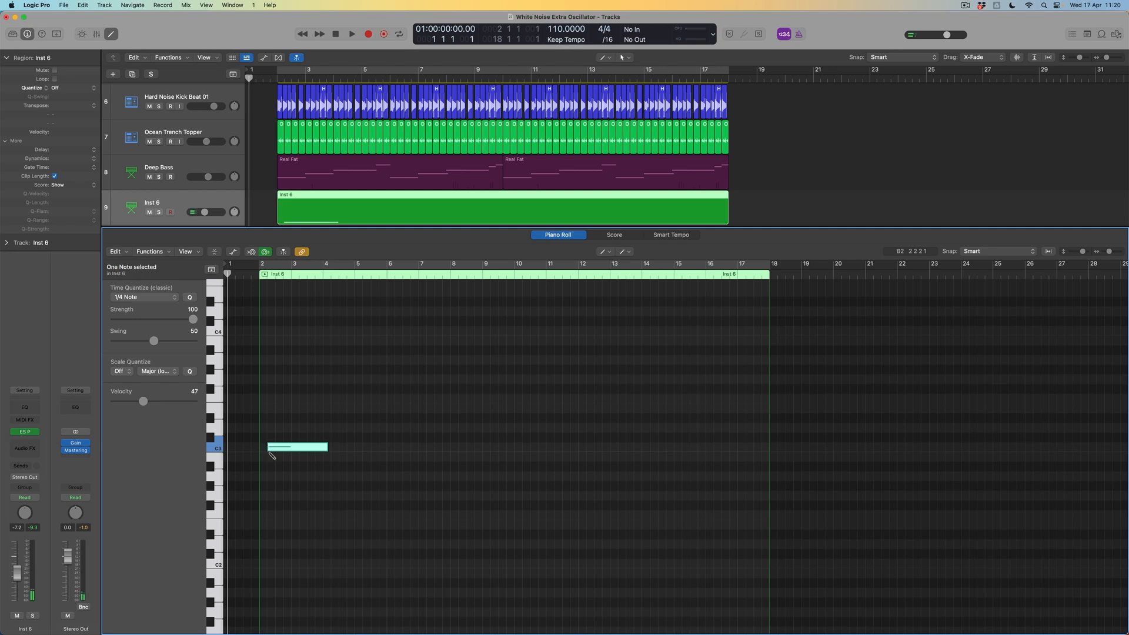
{"action": "key", "text": "t"}
{"action": "key", "text": "t"}
{"action": "left_click_drag", "start_coordinate": [268, 447], "coordinate": [260, 447]}
{"action": "key", "text": "shift+backslash"}
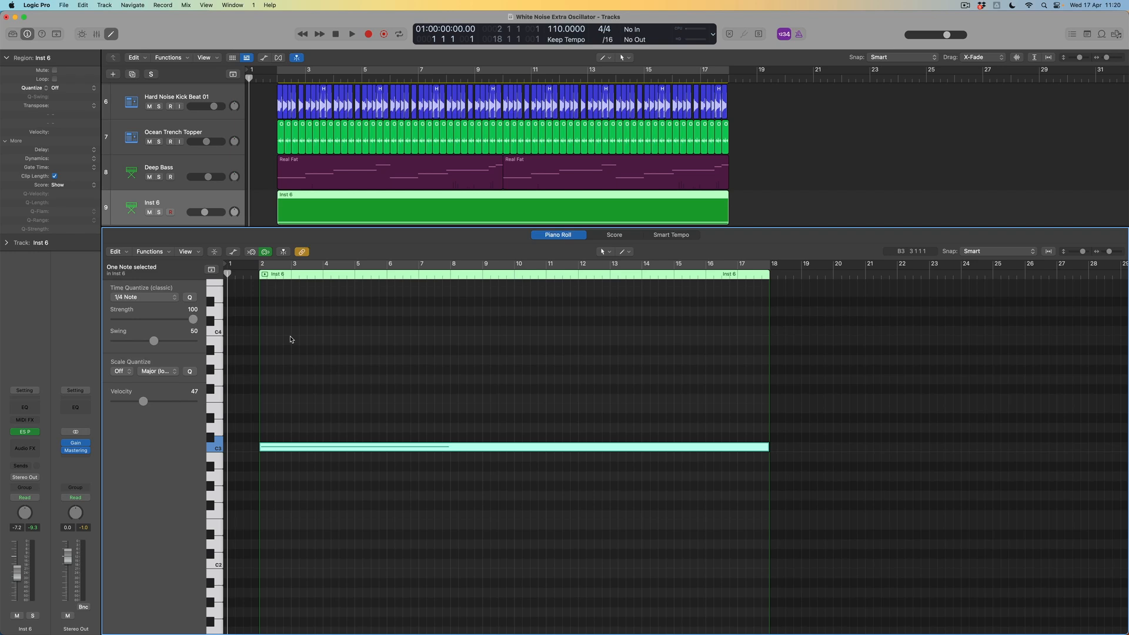
Step: Solo the Inst 6 region, audition the sustained noise, and close the Piano Roll
{"action": "key", "text": "ctrl+s"}
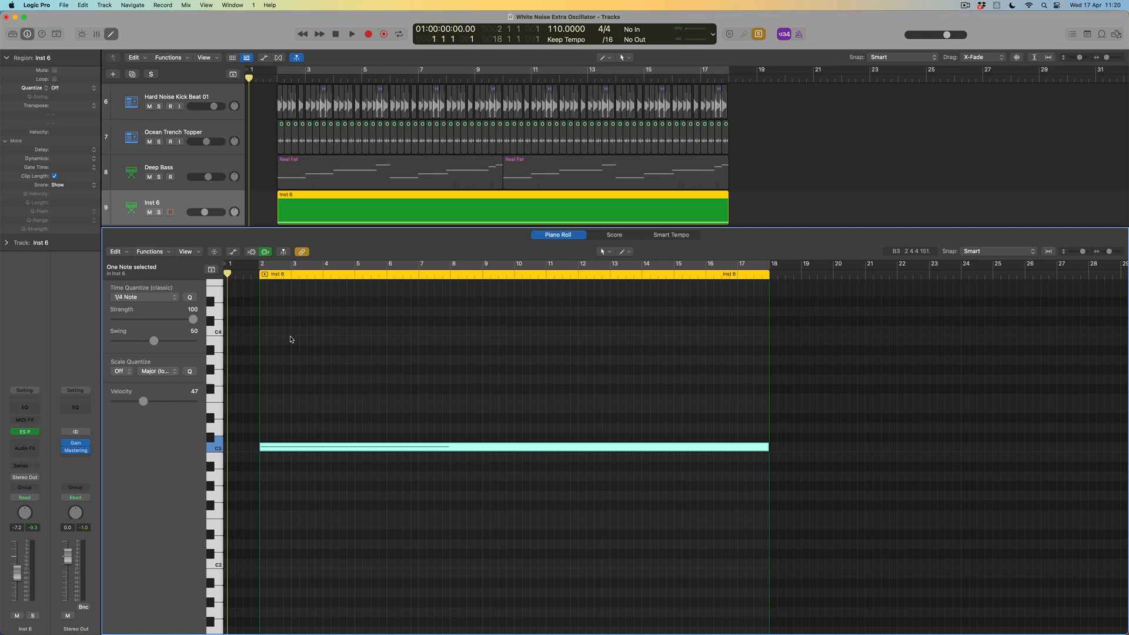
{"action": "key", "text": "space"}
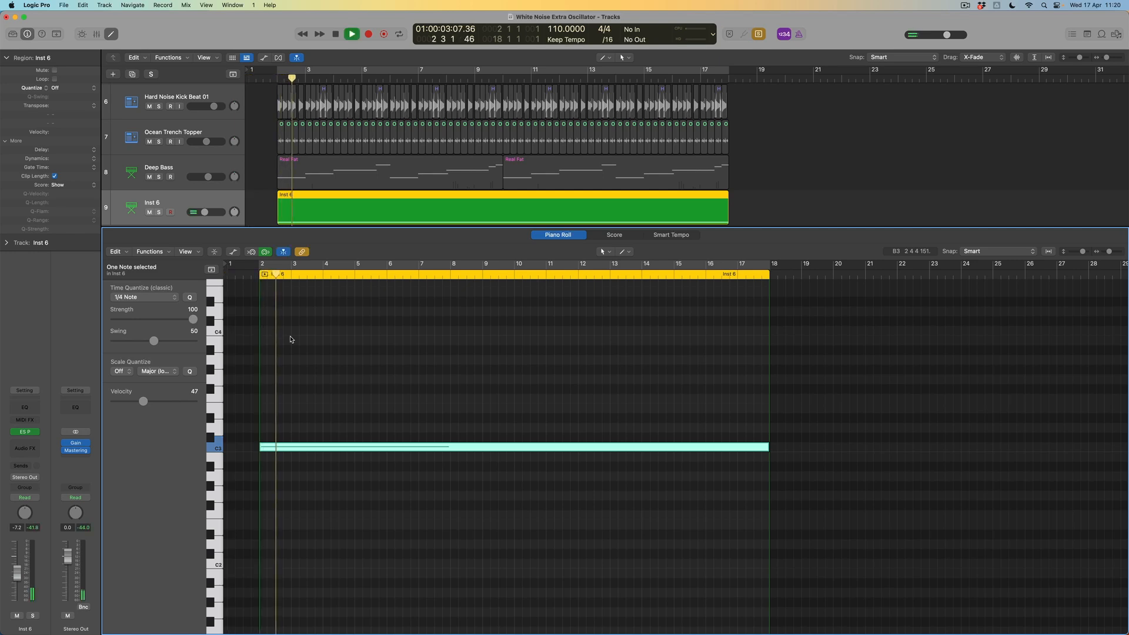
{"action": "left_click", "coordinate": [112, 35]}
{"action": "key", "text": "space"}
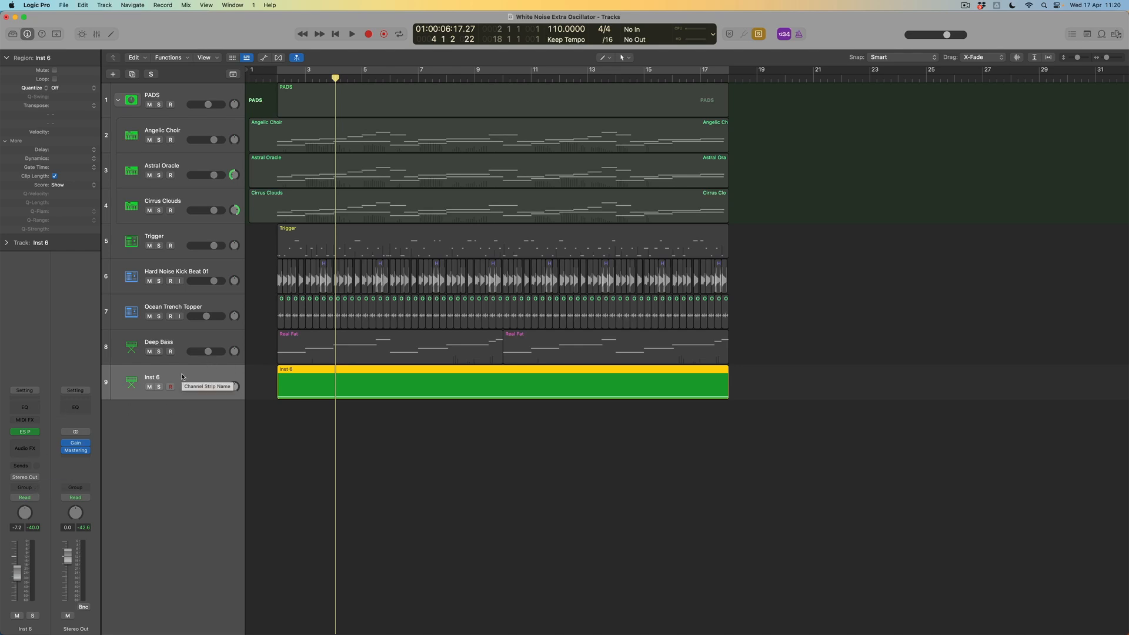
Step: Rename the Inst 6 track White Noise and color its region turquoise
{"action": "double_click", "coordinate": [153, 380]}
{"action": "type", "text": "White Noise"}
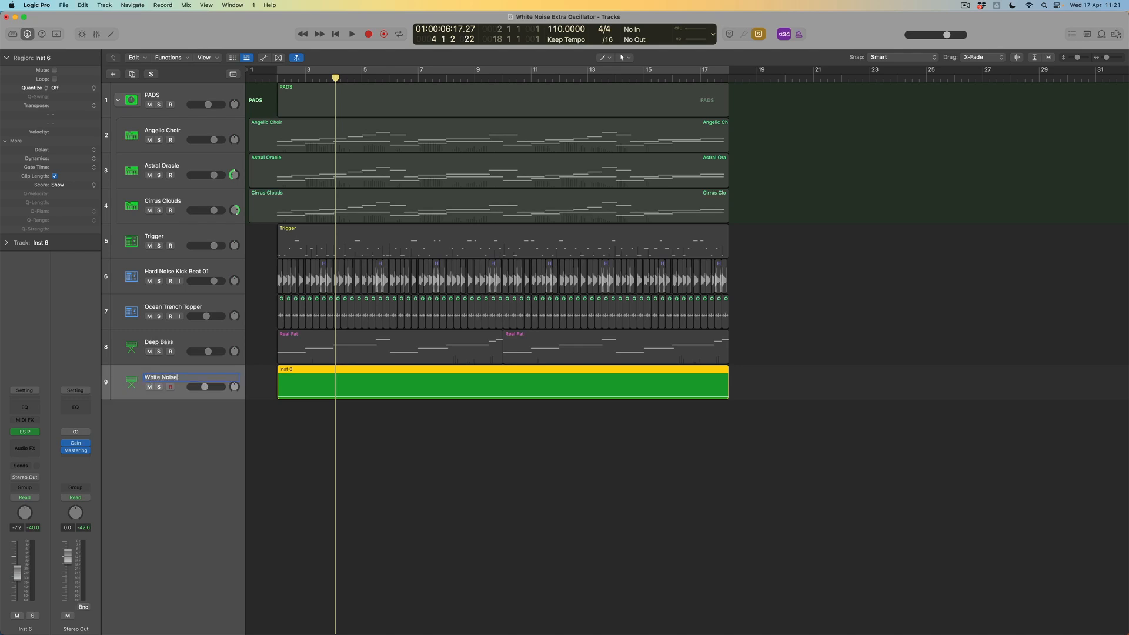
{"action": "key", "text": "Return"}
{"action": "key", "text": "alt+c"}
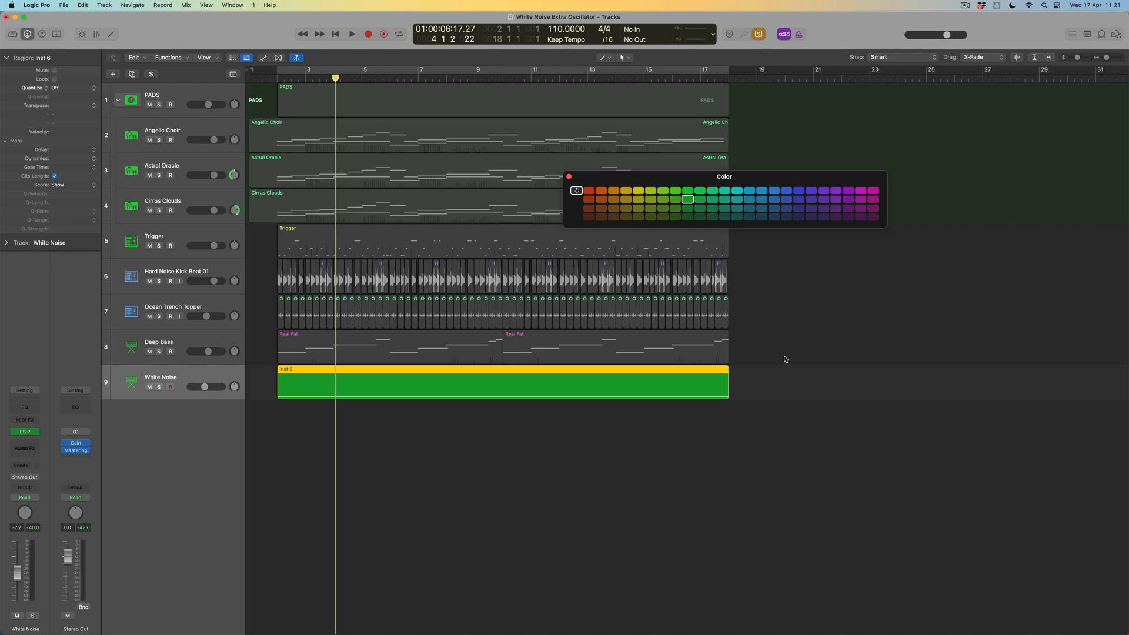
{"action": "left_click", "coordinate": [737, 192]}
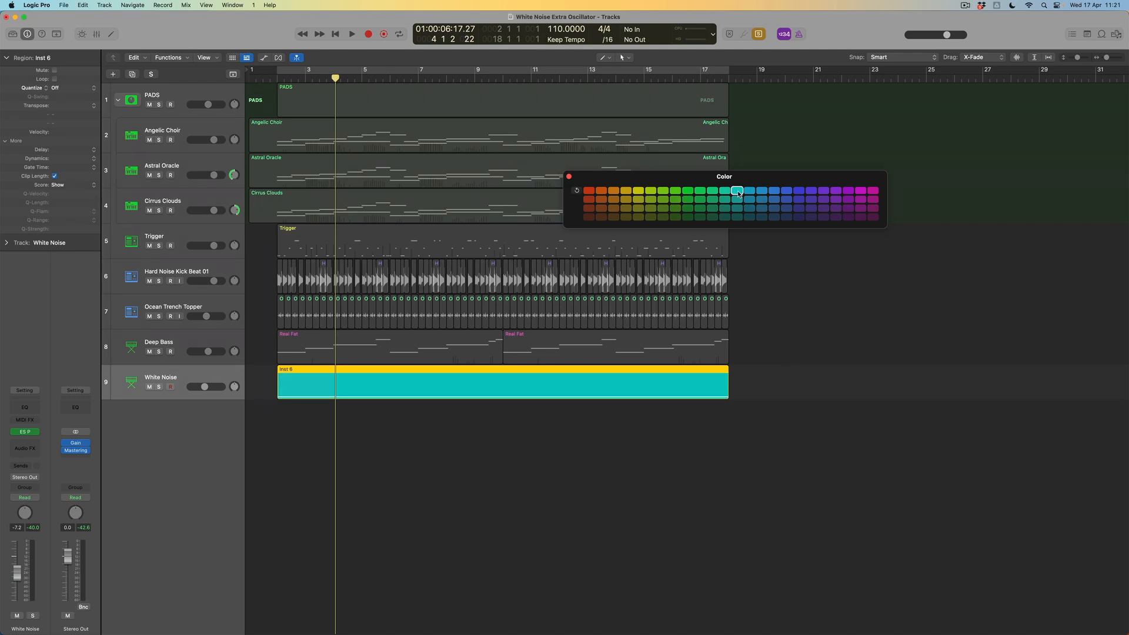
{"action": "left_click", "coordinate": [569, 177]}
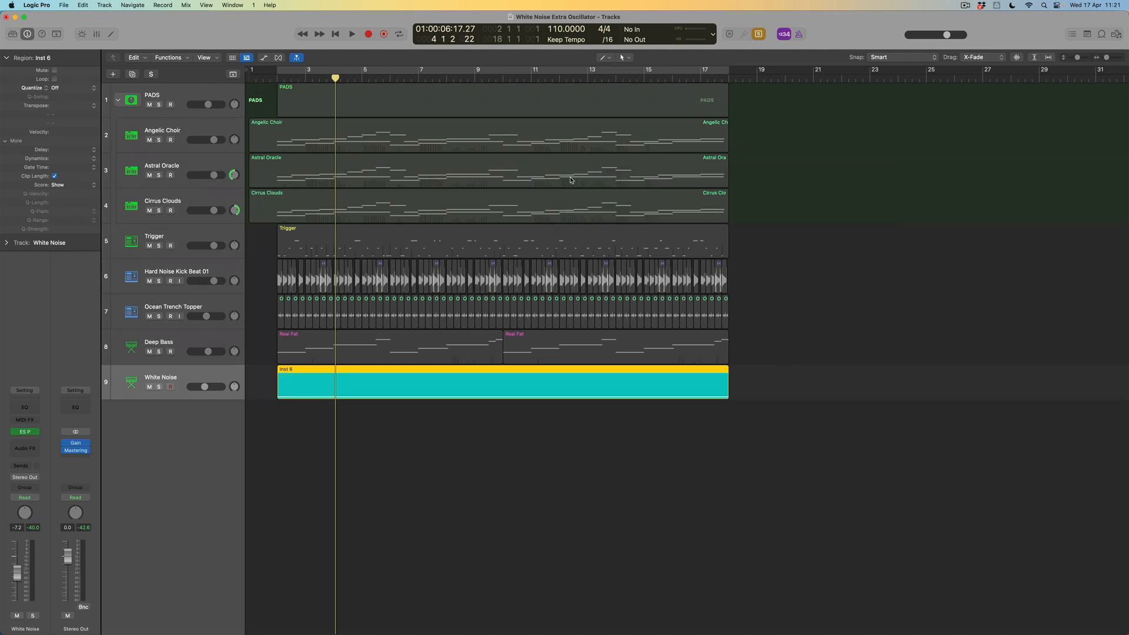
Step: Name the turquoise region after its track and move the White Noise track into the PADS stack, above Angelic Choir
{"action": "key", "text": "alt+shift+n"}
{"action": "key", "text": "t"}
{"action": "left_click", "coordinate": [738, 429]}
{"action": "left_click_drag", "start_coordinate": [175, 378], "coordinate": [190, 130]}
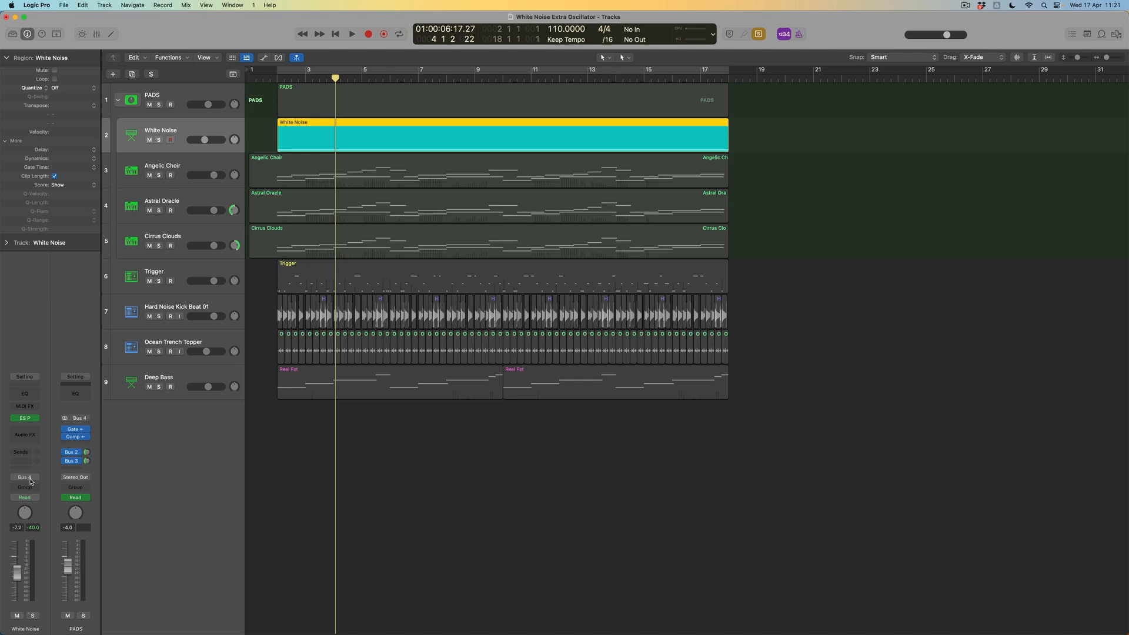
Step: Check the output routing of each pad track and the effects on the PADS stack's channel
{"action": "key", "text": "Down"}
{"action": "key", "text": "Down"}
{"action": "key", "text": "Down"}
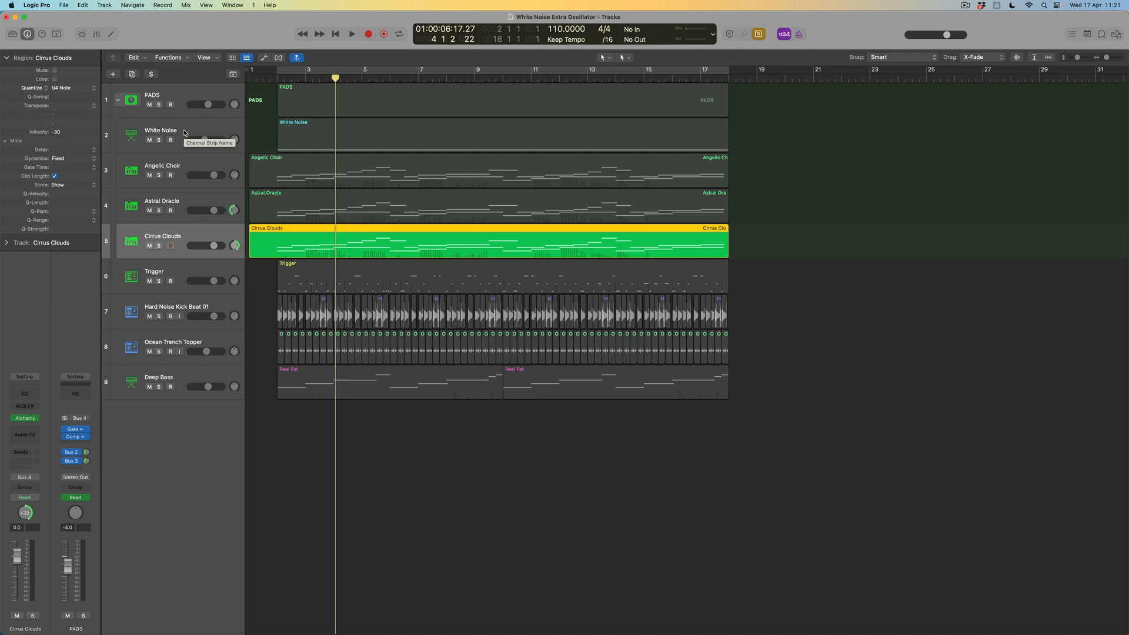
{"action": "left_click", "coordinate": [192, 93]}
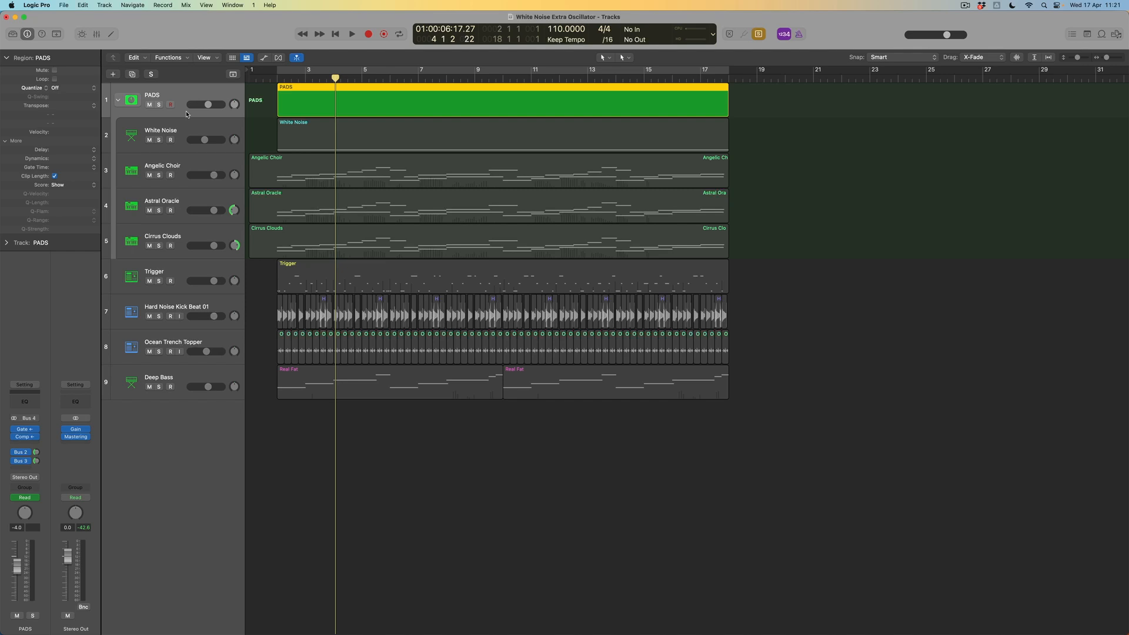
Step: Audition the White Noise and Trigger tracks together in solo, and return the playhead to the project start
{"action": "left_click", "coordinate": [182, 134]}
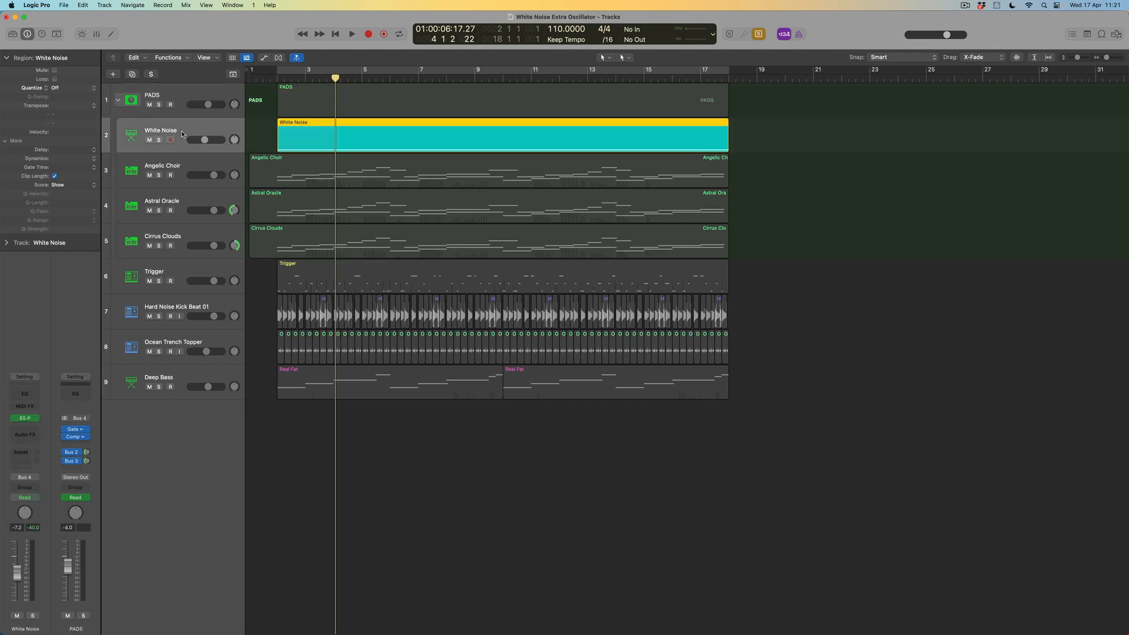
{"action": "left_click", "coordinate": [196, 270], "text": "super"}
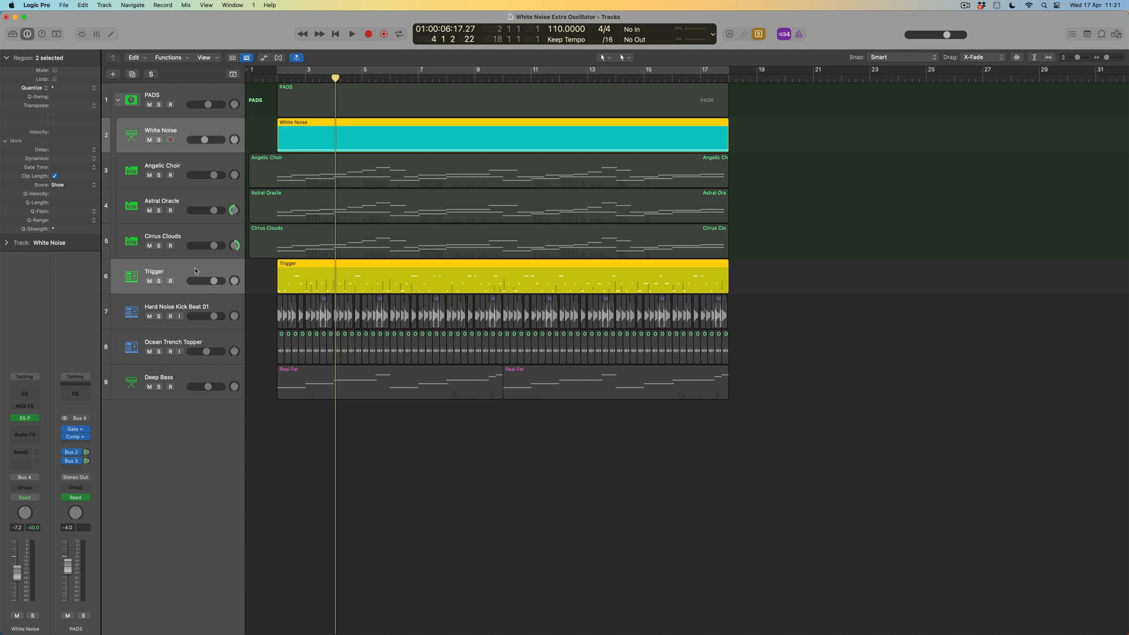
{"action": "key", "text": "shift+space"}
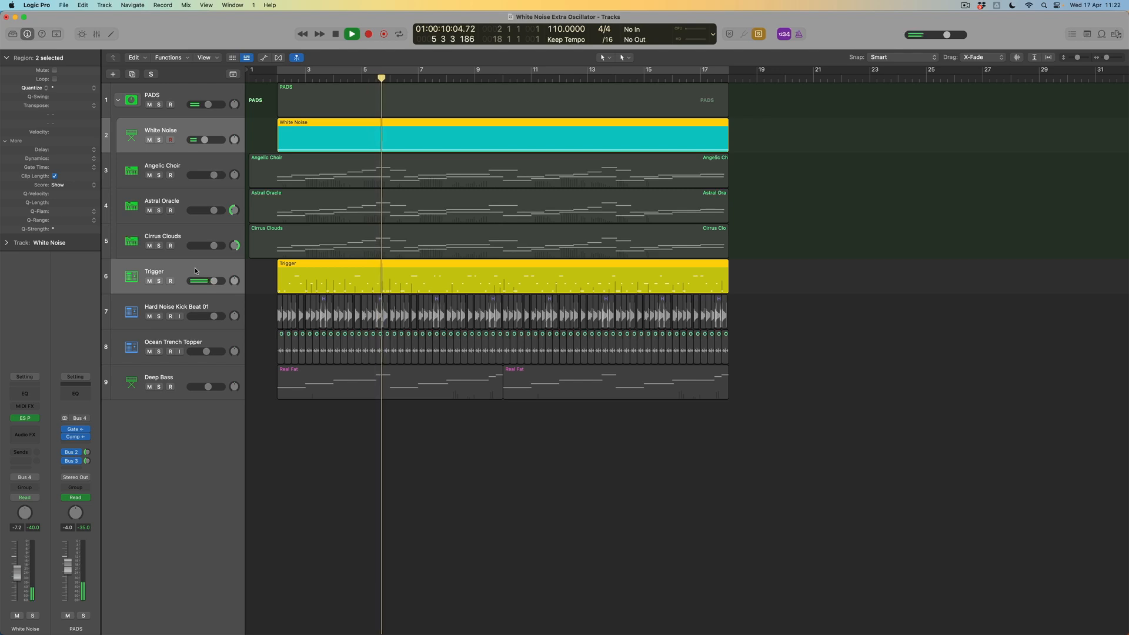
{"action": "key", "text": "space"}
{"action": "key", "text": "Return"}
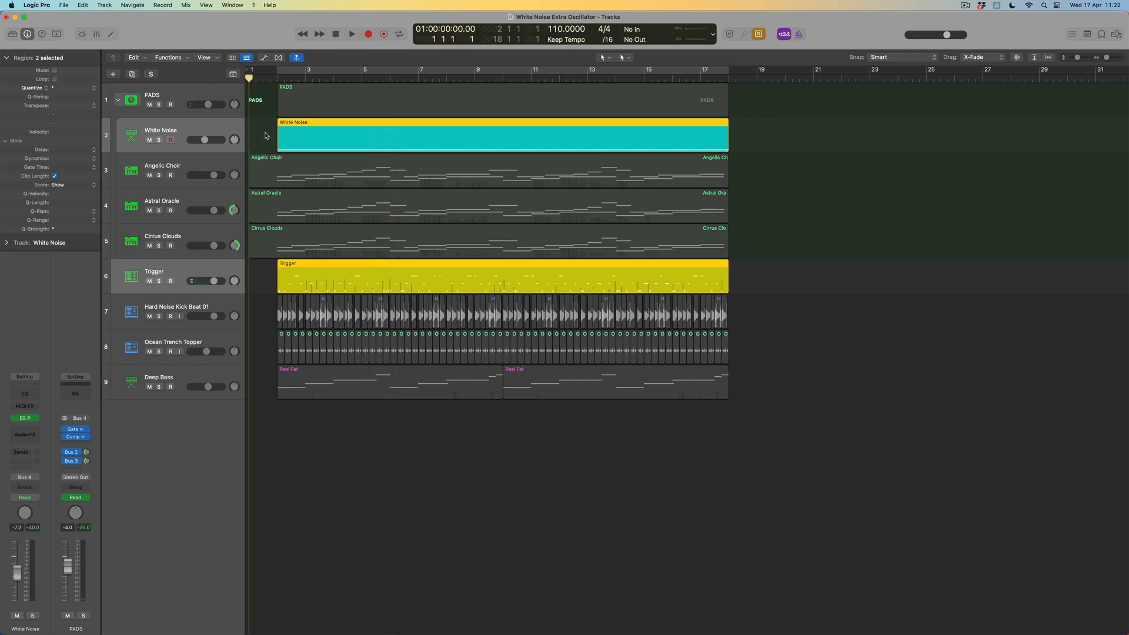
Step: Add the three pad regions to the soloed selection, audition them with the noise, and return the playhead to the start
{"action": "left_click_drag", "start_coordinate": [265, 136], "coordinate": [266, 242]}
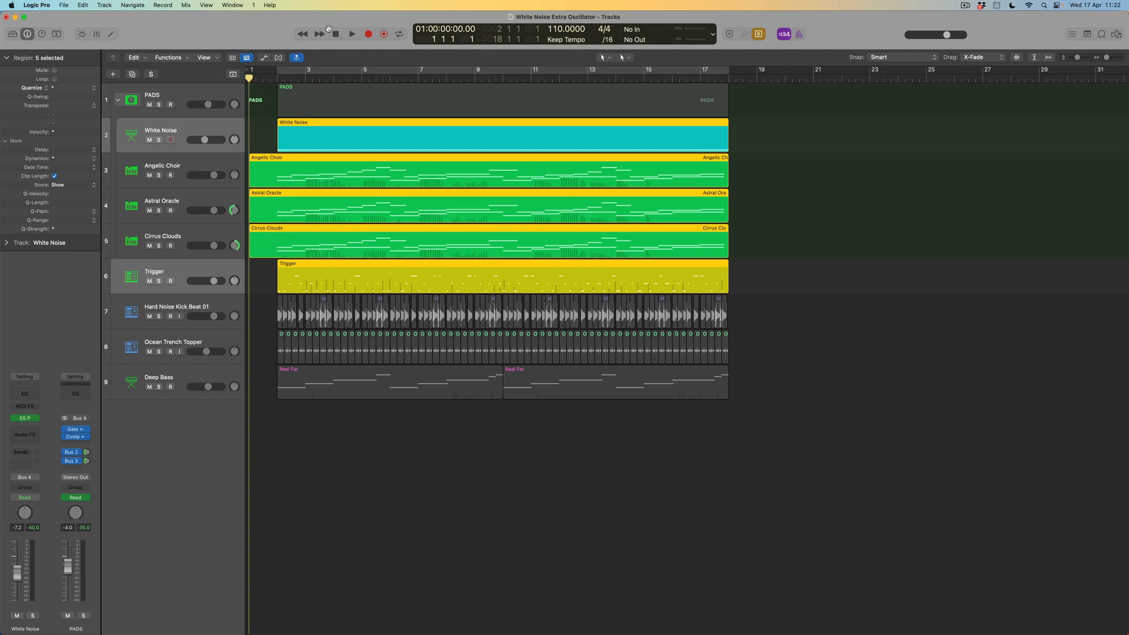
{"action": "double_click", "coordinate": [270, 80]}
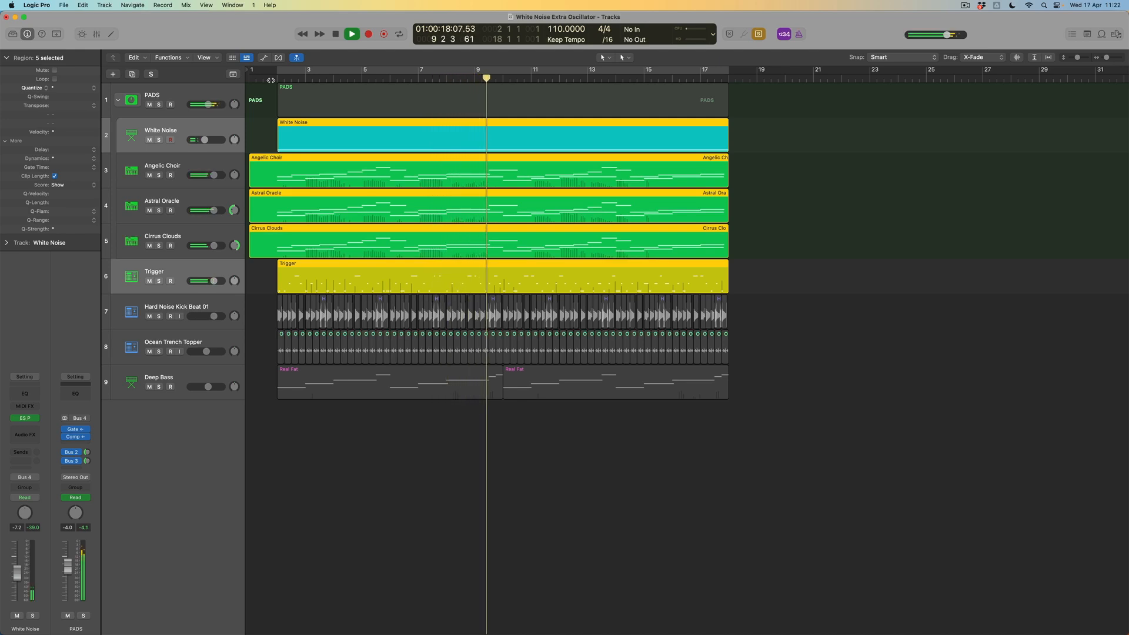
{"action": "key", "text": "space"}
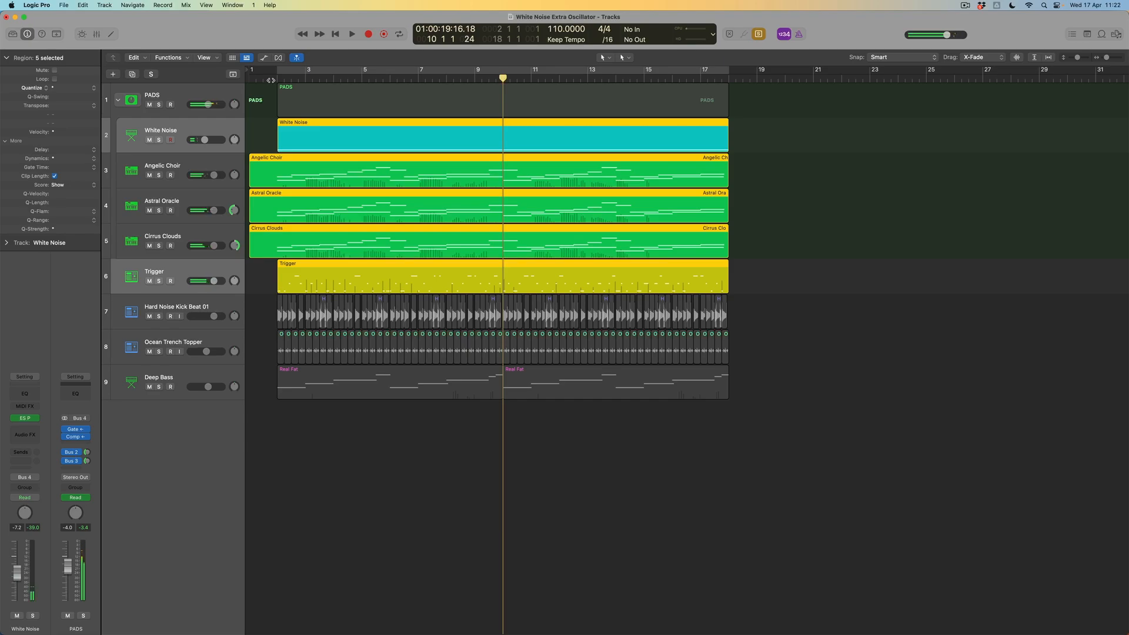
{"action": "key", "text": "Return"}
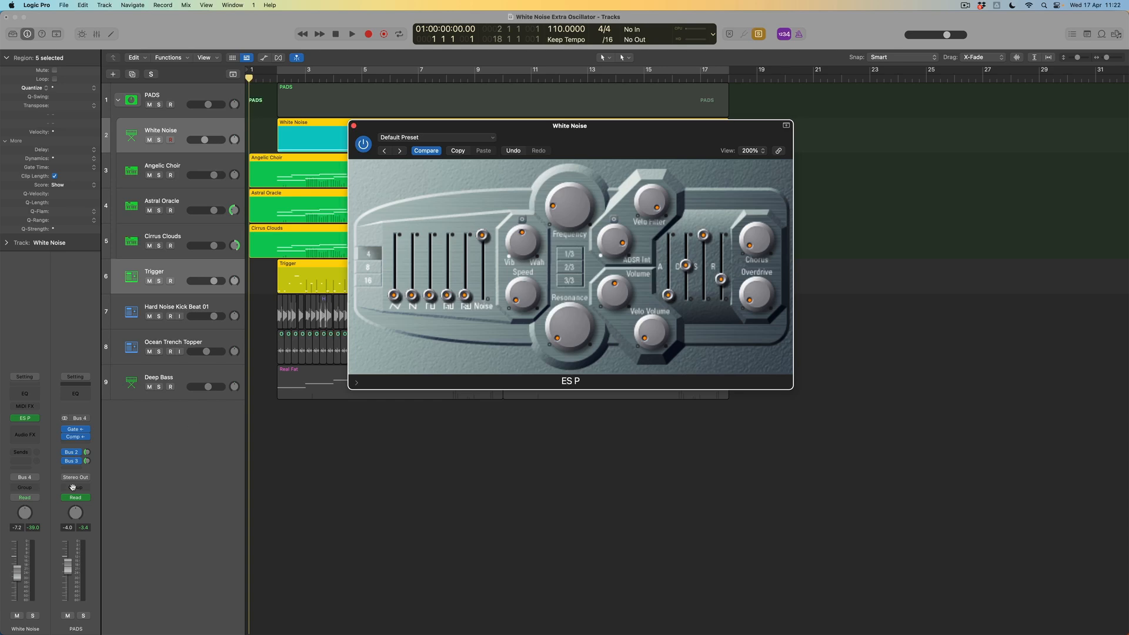
Step: Set the White Noise track's automation mode to Latch and leave only the PADS stack soloed
{"action": "left_click", "coordinate": [25, 498]}
{"action": "left_click", "coordinate": [33, 519]}
{"action": "left_click", "coordinate": [159, 105]}
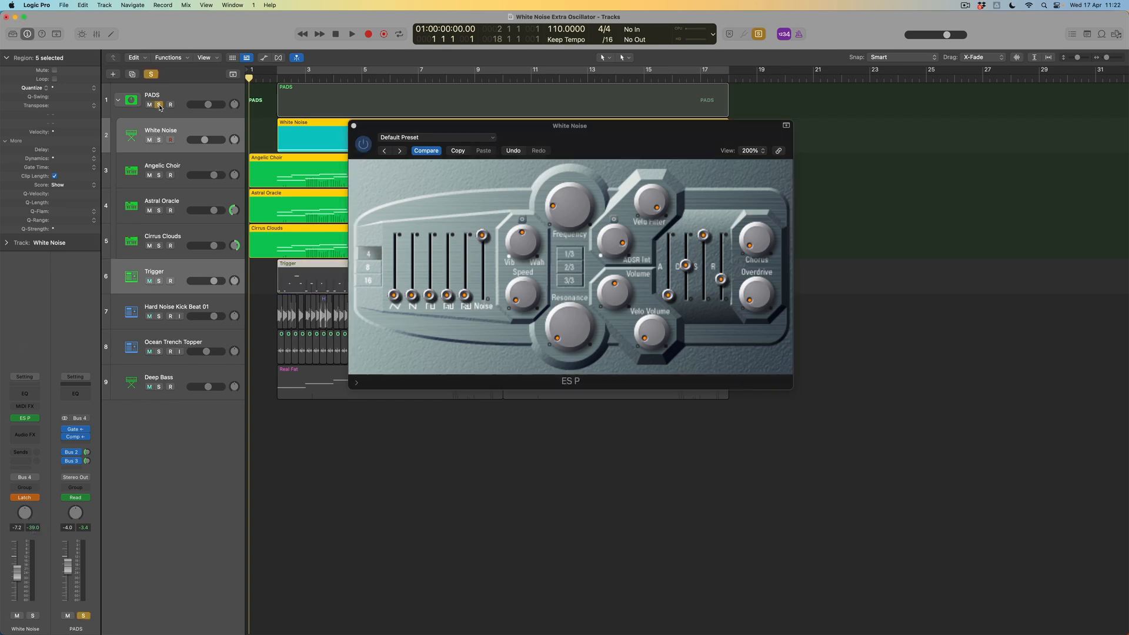
{"action": "left_click", "coordinate": [158, 281]}
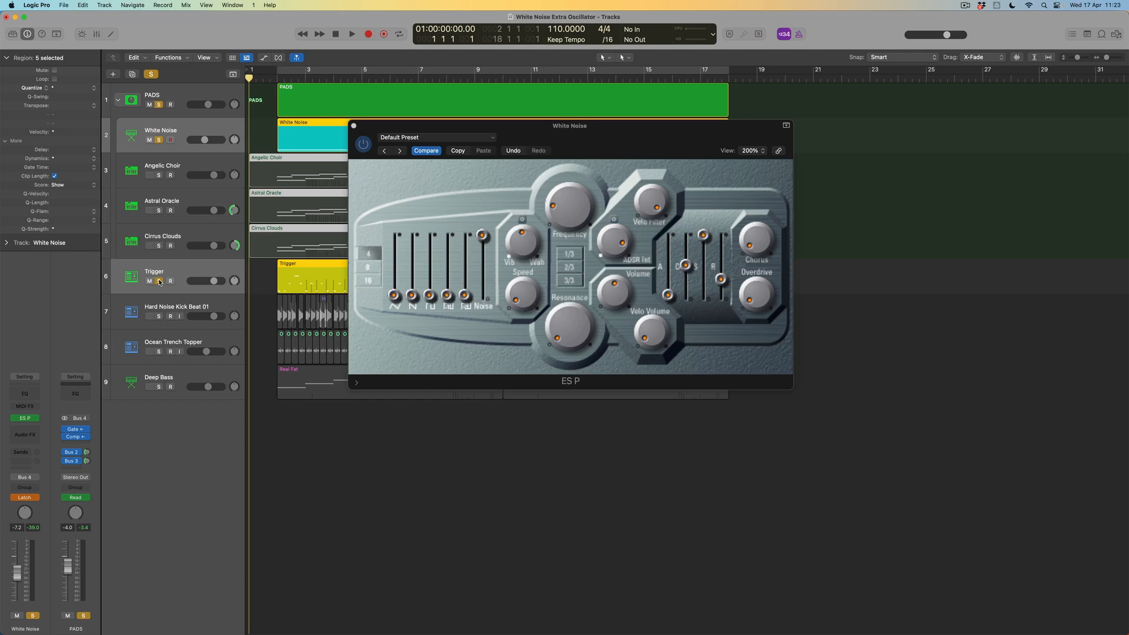
{"action": "left_click", "coordinate": [159, 141]}
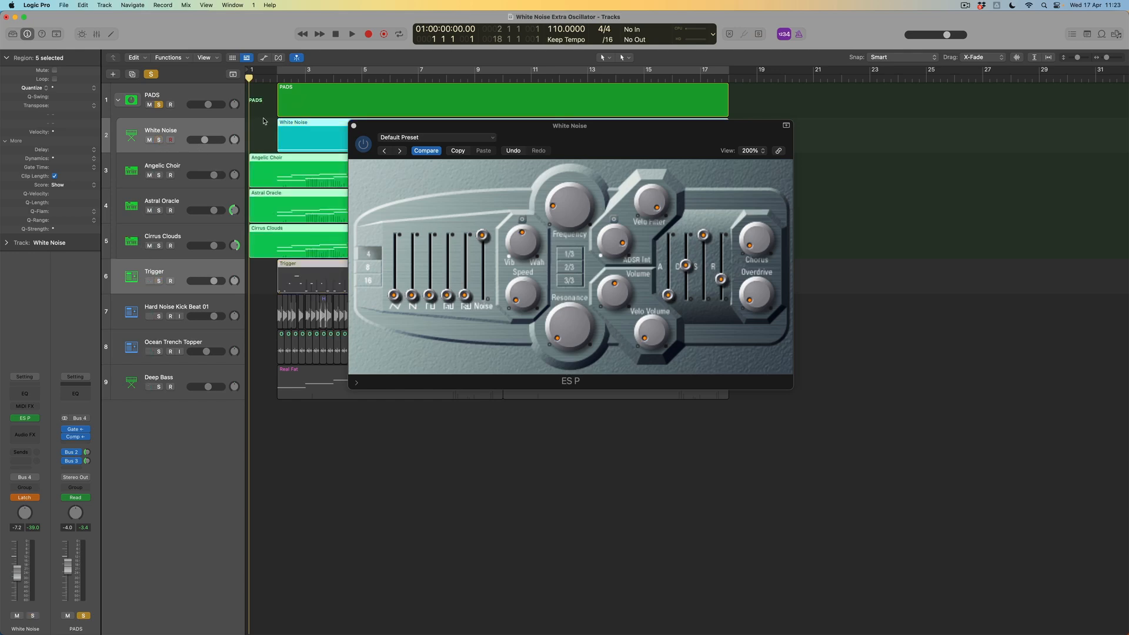
{"action": "left_click", "coordinate": [159, 282]}
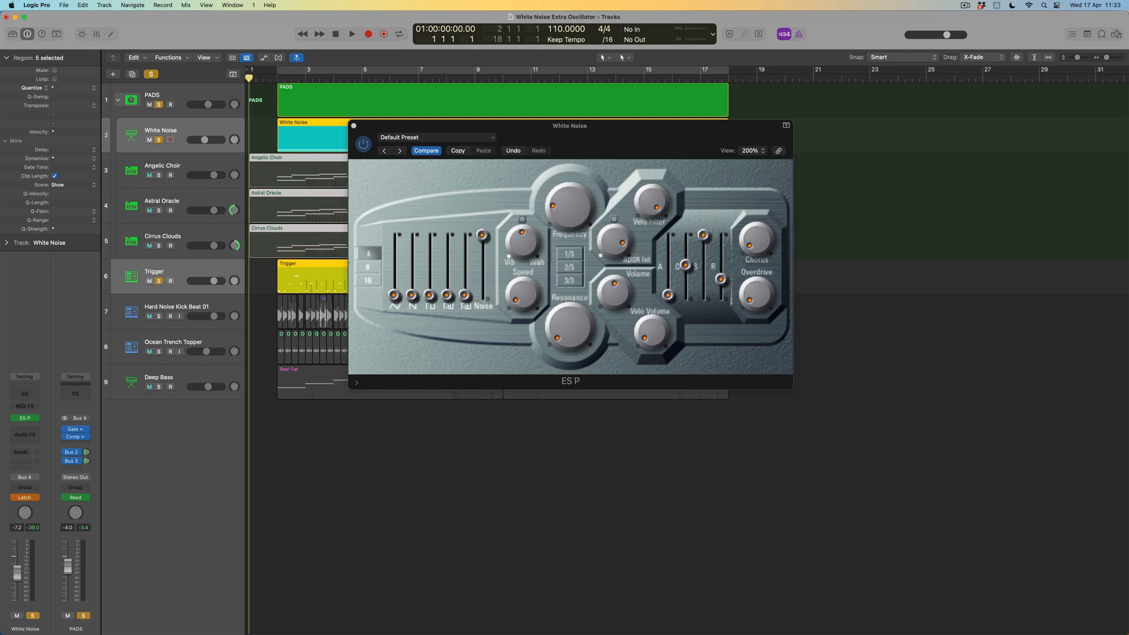
{"action": "left_click", "coordinate": [159, 282]}
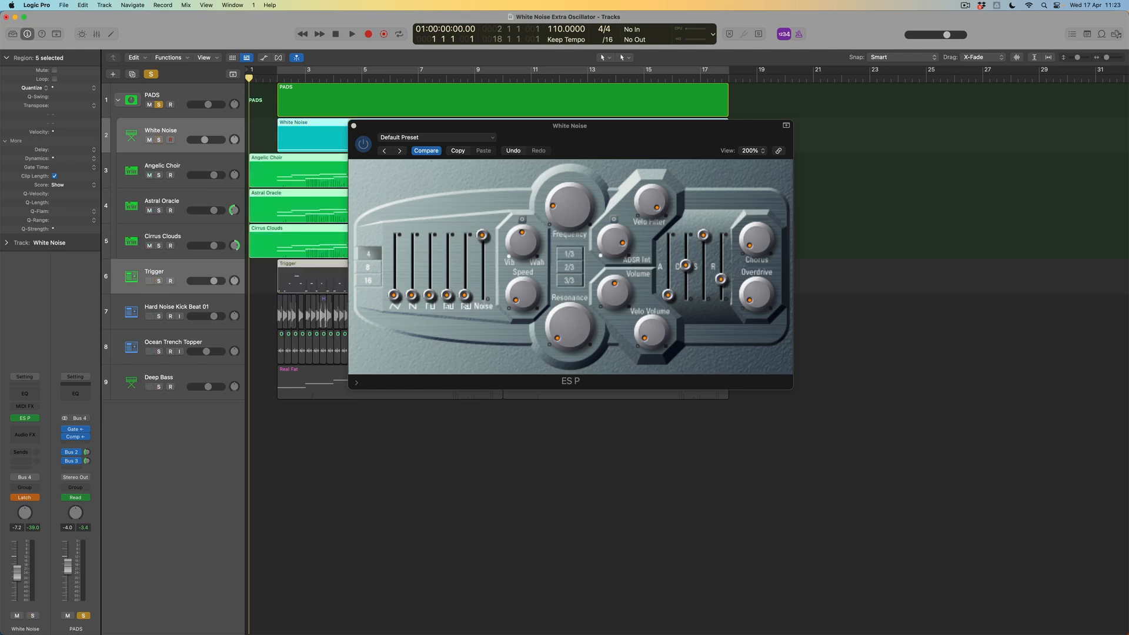
Step: Play the project from near the start and raise the ES P filter Frequency to record a Latch automation sweep
{"action": "key", "text": "space"}
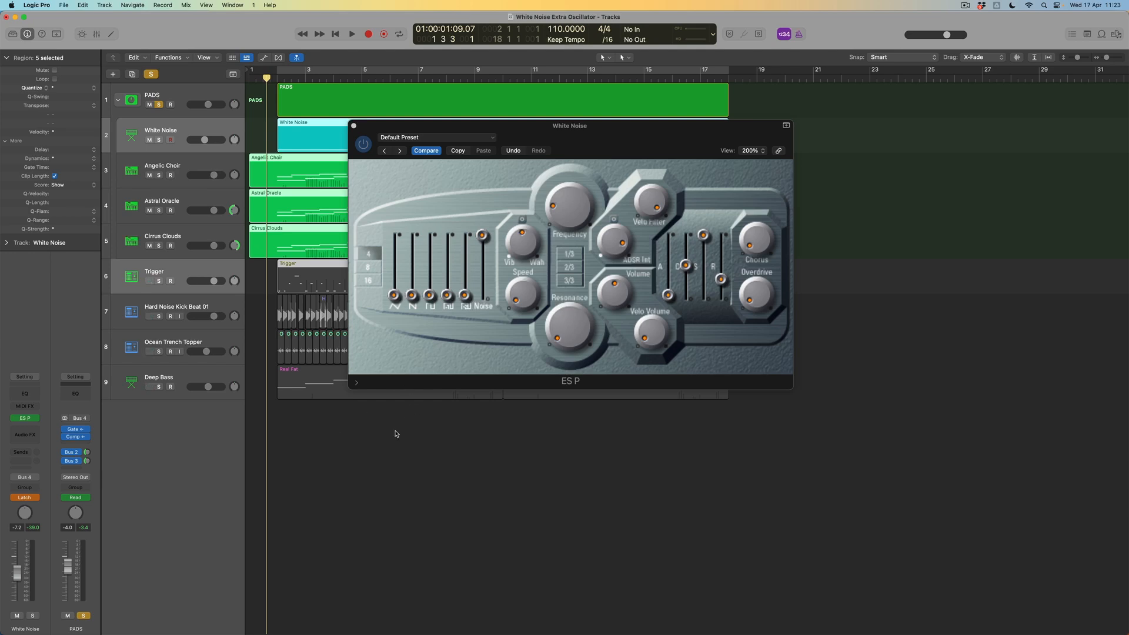
{"action": "key", "text": "space"}
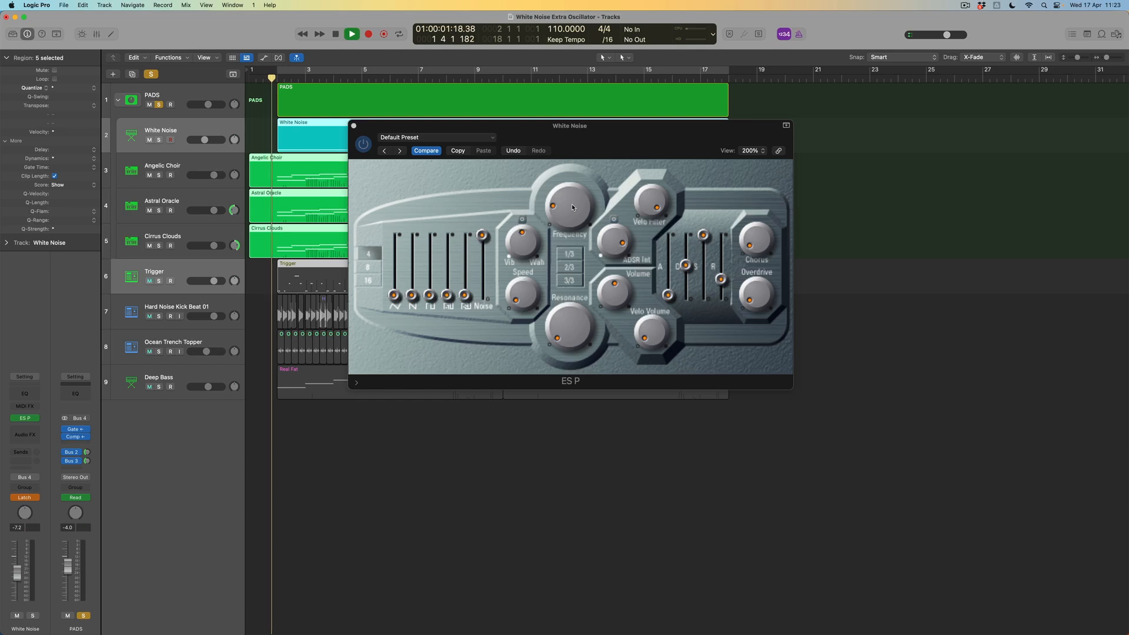
{"action": "left_click_drag", "start_coordinate": [572, 203], "coordinate": [562, 144]}
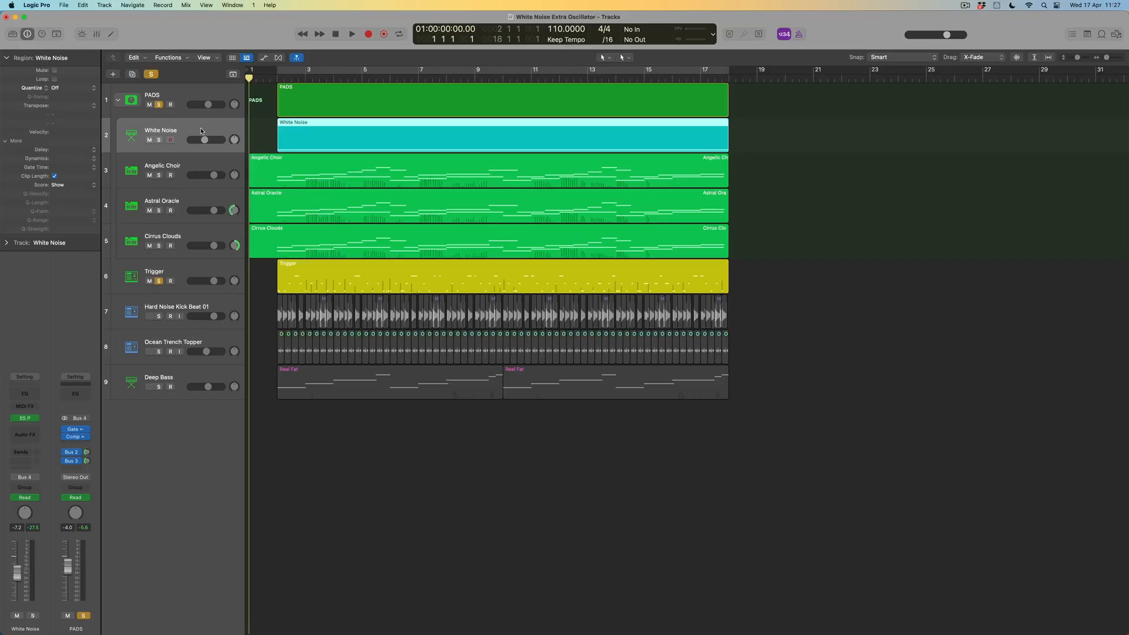
Step: Move the White Noise track out of the PADS stack to below Deep Bass and solo it
{"action": "left_click_drag", "start_coordinate": [199, 127], "coordinate": [207, 444]}
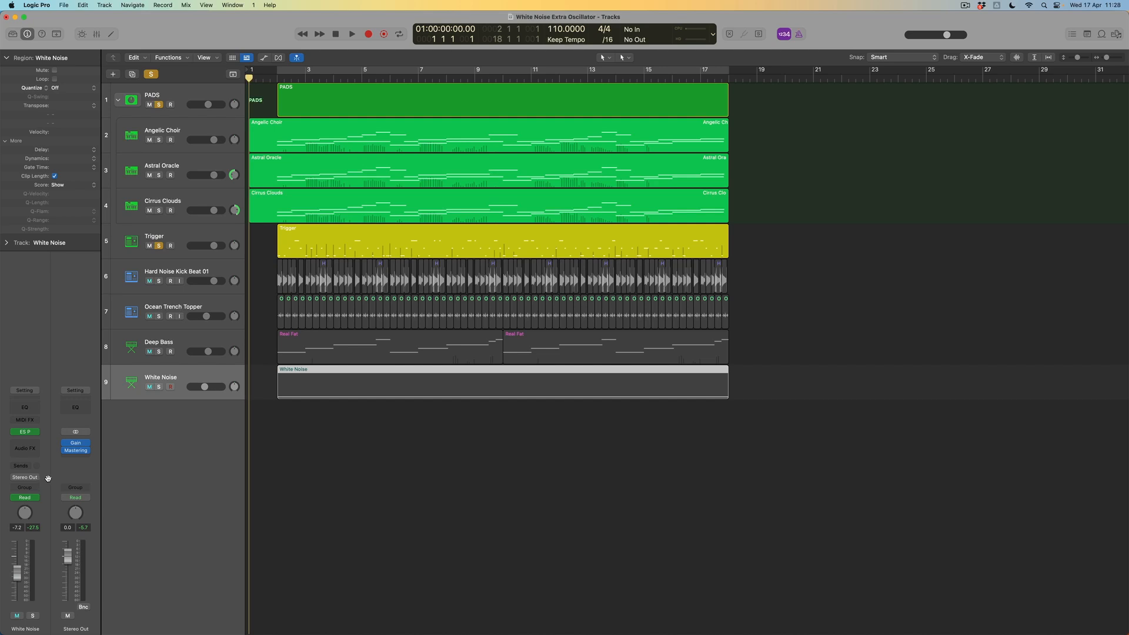
{"action": "left_click", "coordinate": [182, 135]}
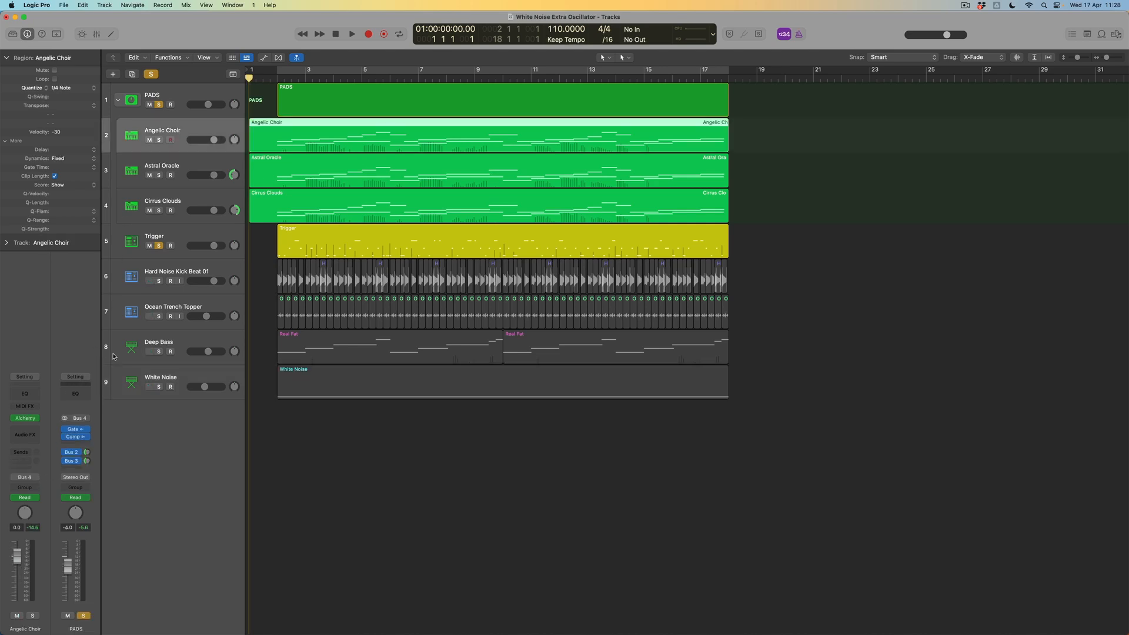
{"action": "left_click", "coordinate": [187, 96]}
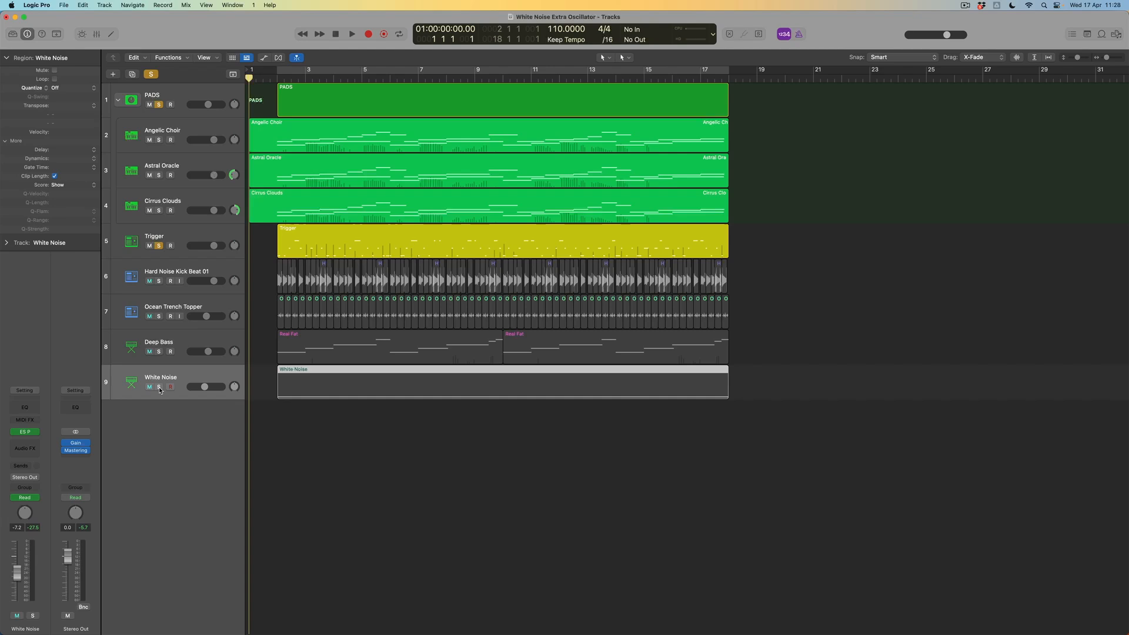
{"action": "left_click", "coordinate": [158, 388]}
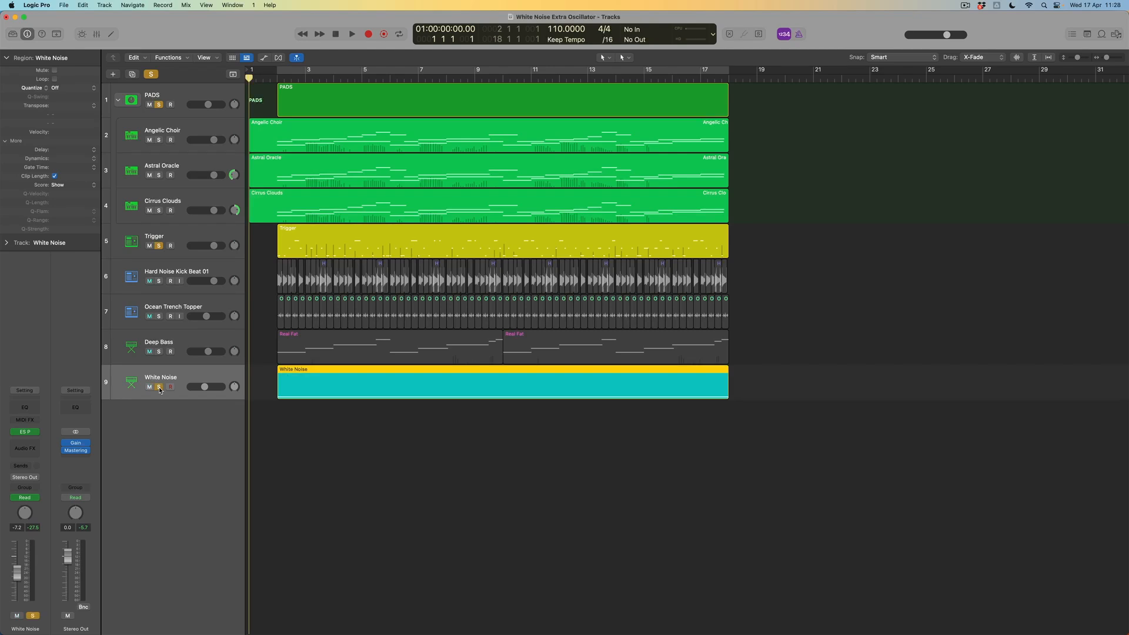
Step: Insert a stereo Noise Gate on the White Noise track and set its side chain to Trigger (Inst 4)
{"action": "left_click", "coordinate": [34, 443]}
{"action": "mouse_move", "coordinate": [36, 445]}
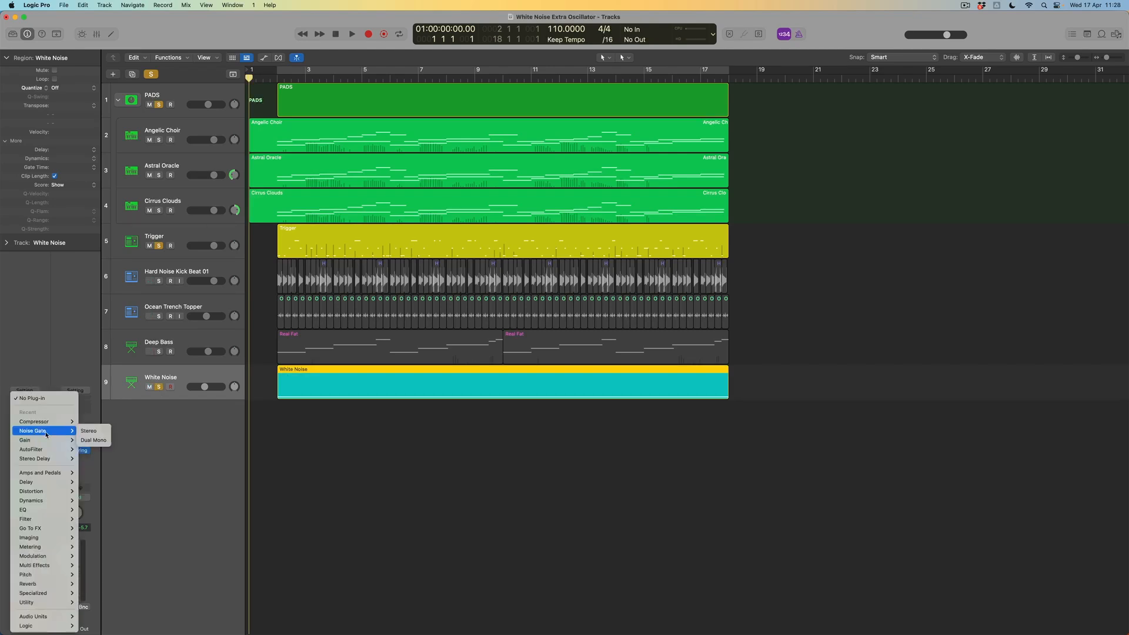
{"action": "left_click", "coordinate": [96, 433]}
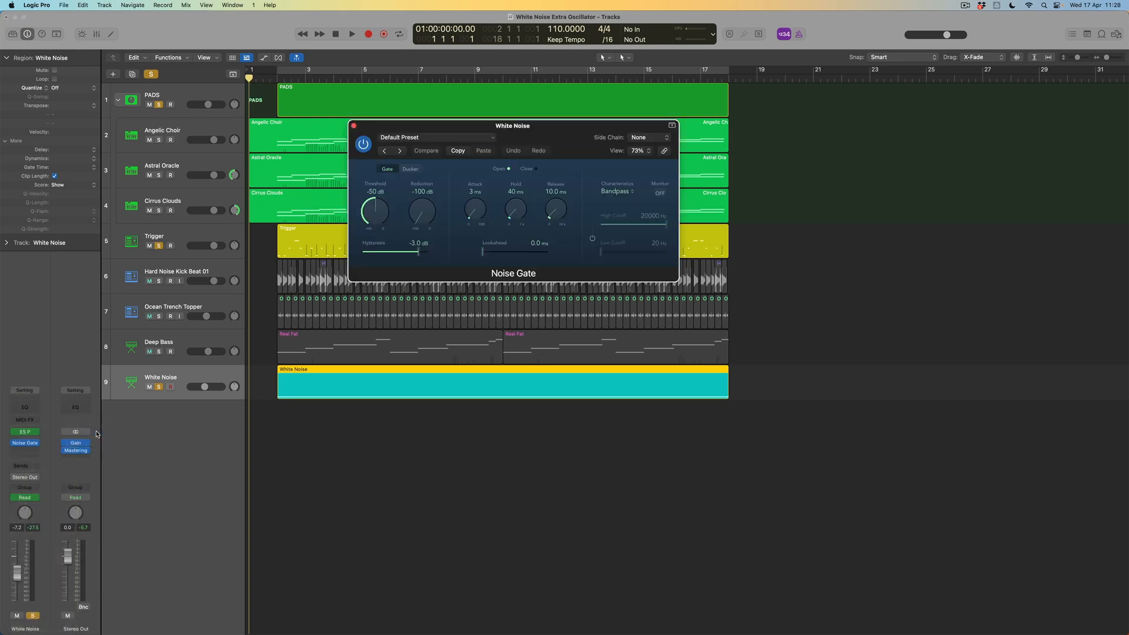
{"action": "left_click", "coordinate": [665, 138]}
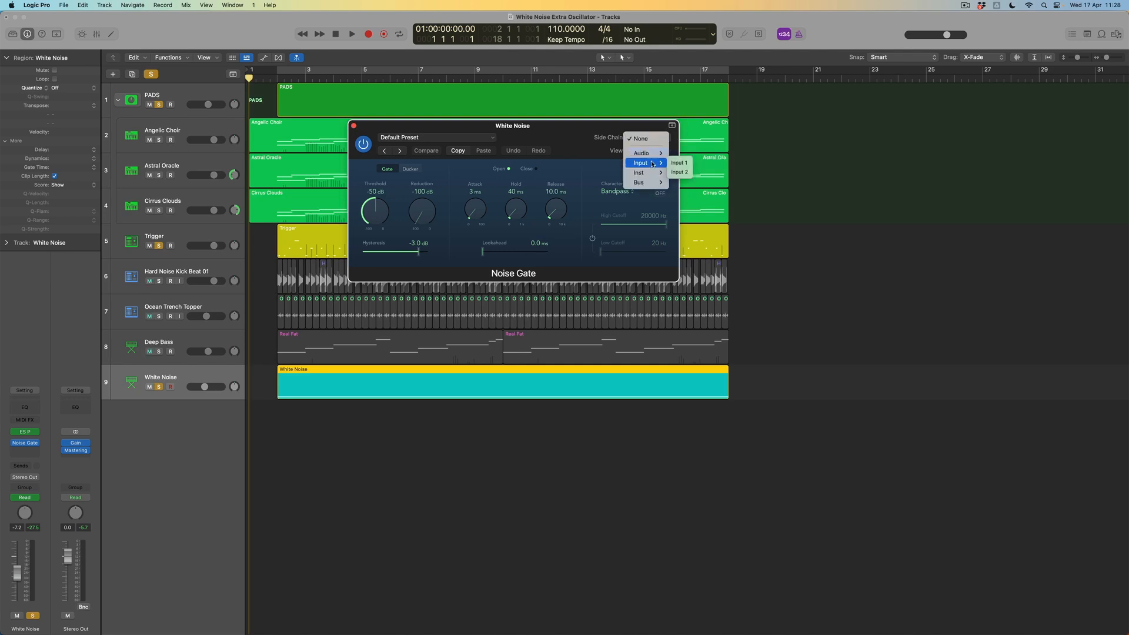
{"action": "mouse_move", "coordinate": [650, 173]}
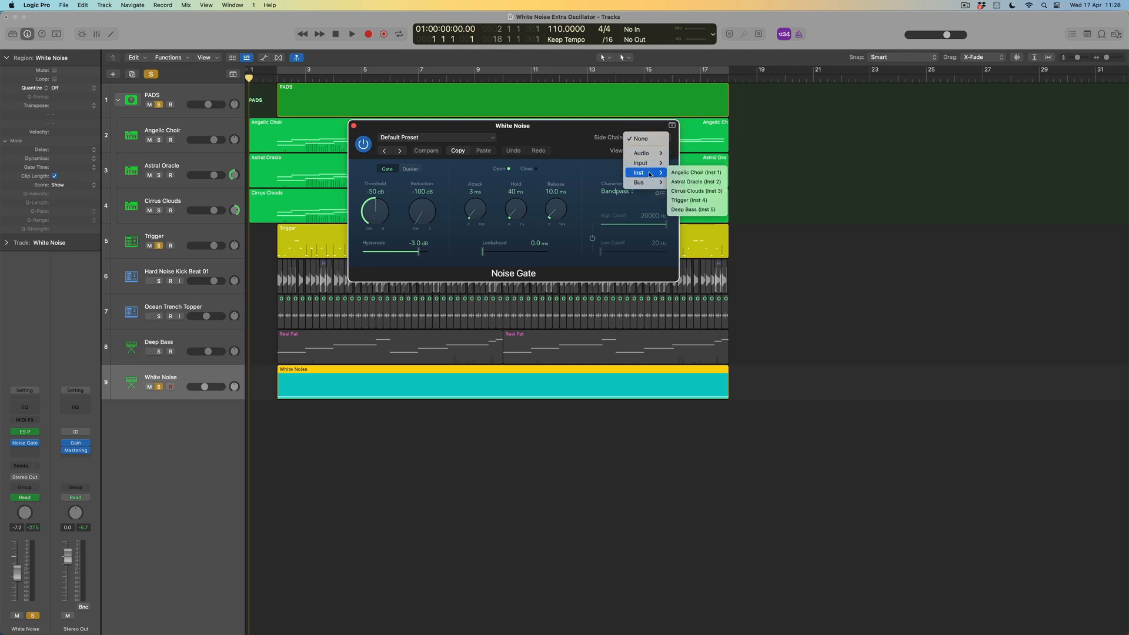
{"action": "left_click", "coordinate": [718, 201]}
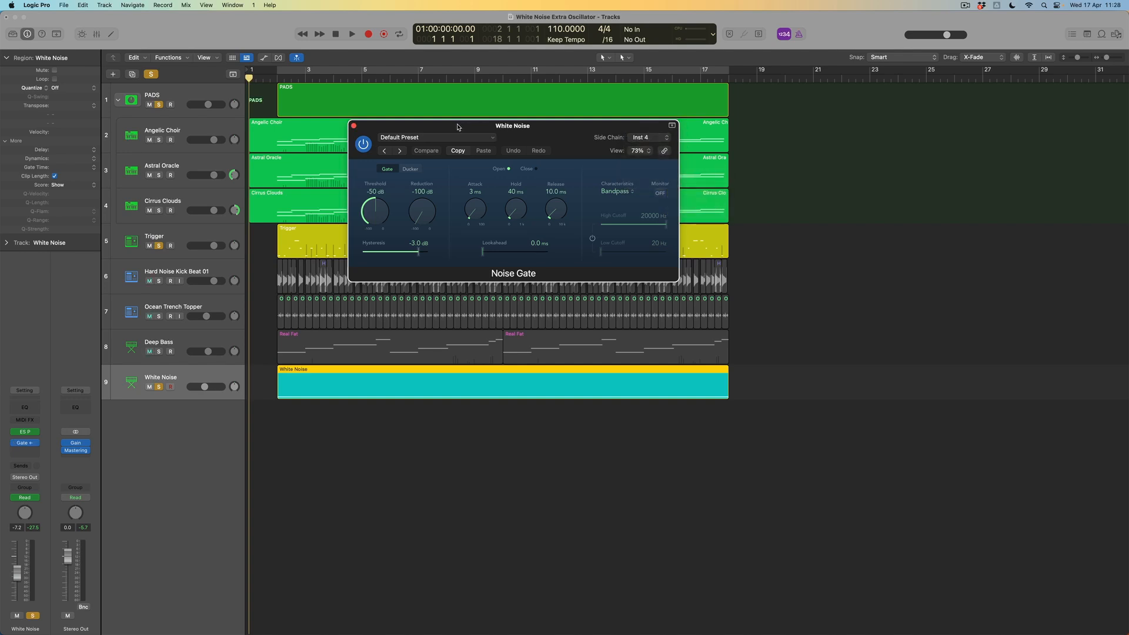
{"action": "left_click_drag", "start_coordinate": [457, 127], "coordinate": [464, 430]}
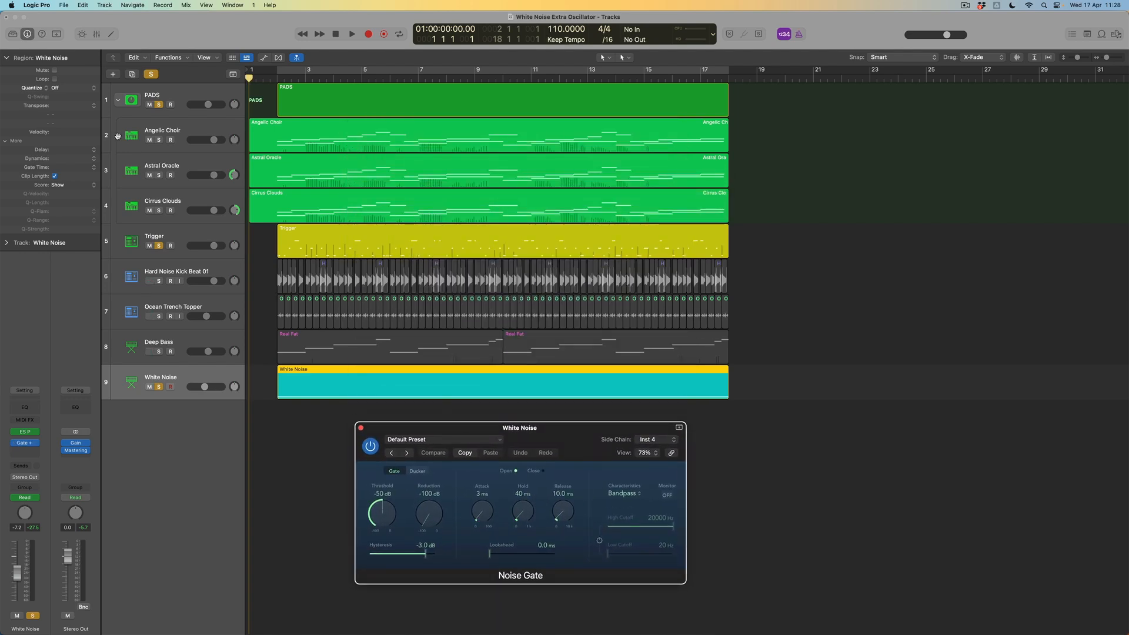
Step: Take the PADS stack out of solo and audition the gated White Noise with the Trigger track
{"action": "left_click", "coordinate": [159, 105]}
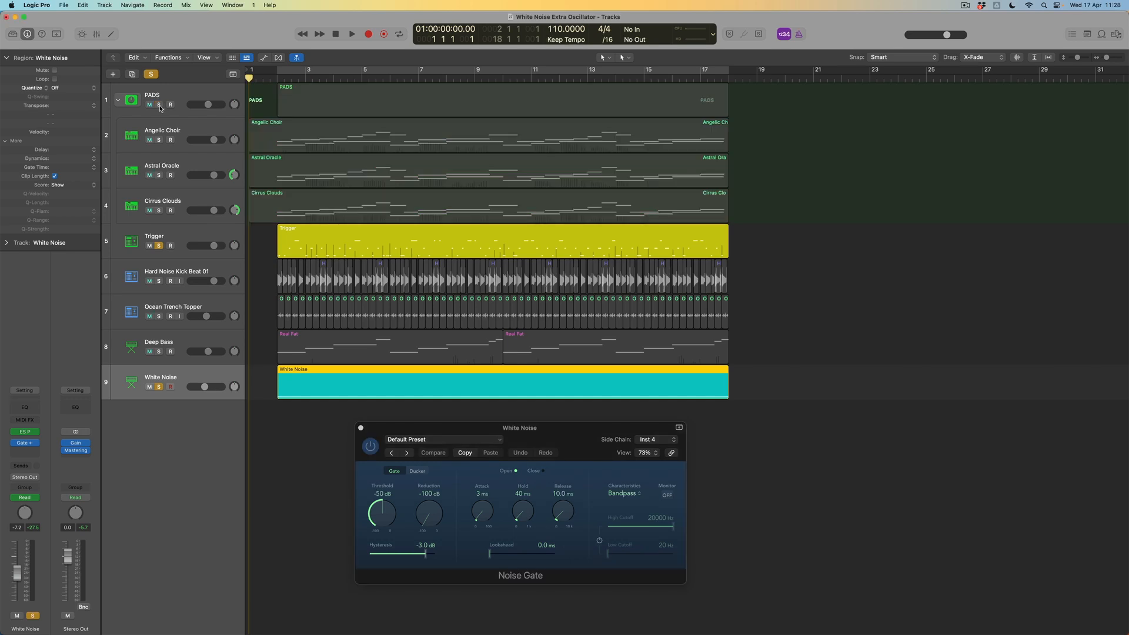
{"action": "key", "text": "space"}
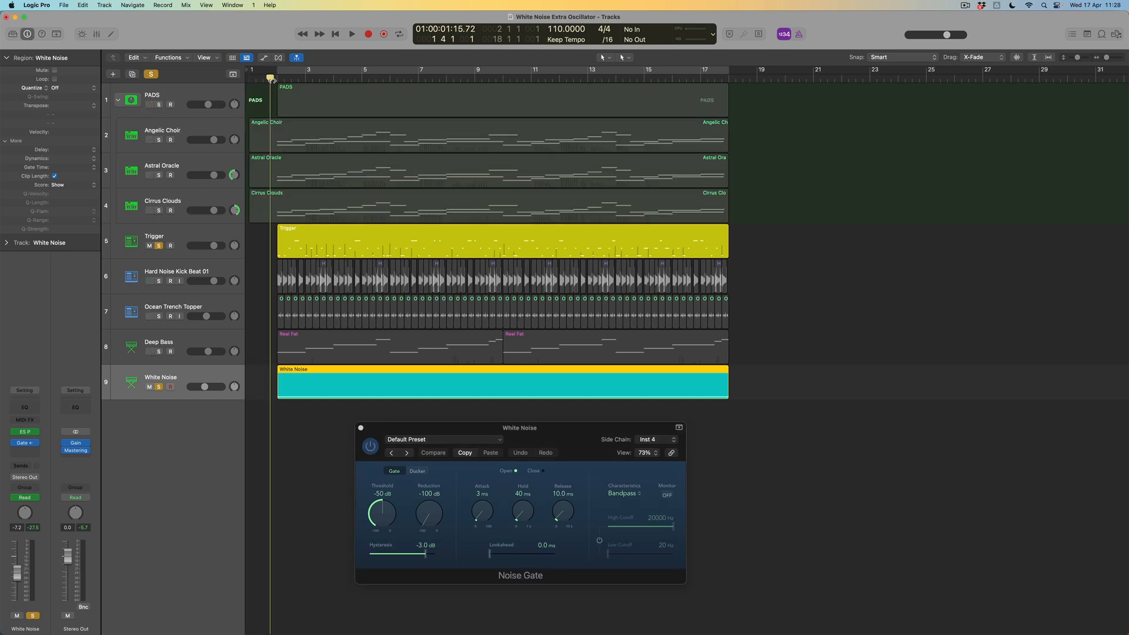
{"action": "key", "text": "space"}
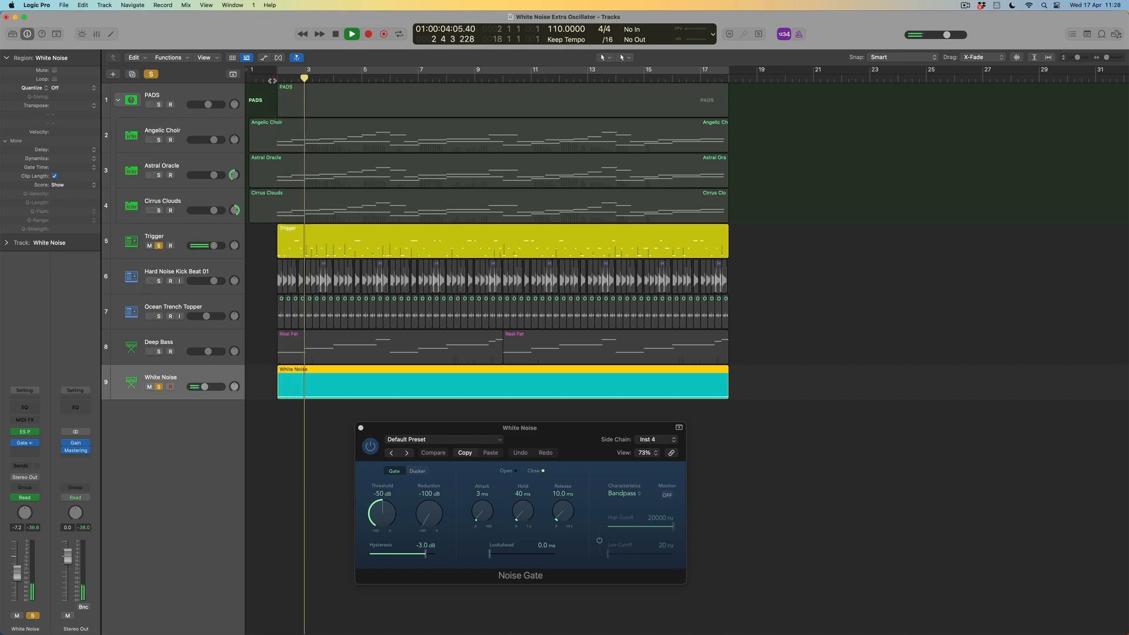
Step: Raise the Noise Gate threshold on the White Noise track to -17 dB while auditioning the rhythm
{"action": "left_click_drag", "start_coordinate": [443, 426], "coordinate": [446, 367]}
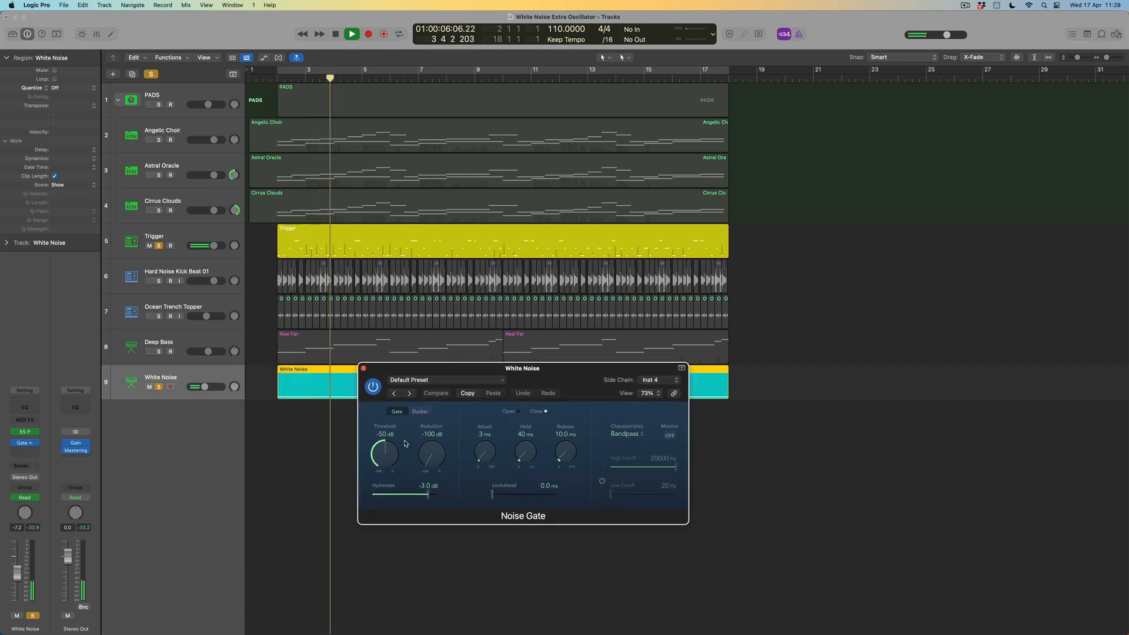
{"action": "left_click_drag", "start_coordinate": [394, 453], "coordinate": [395, 411]}
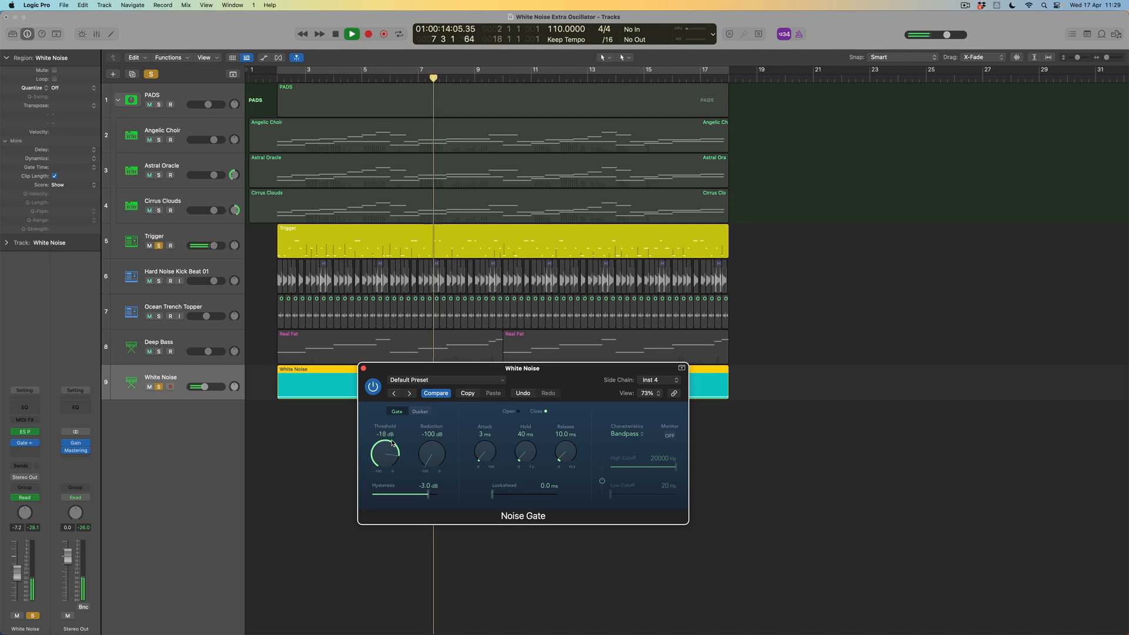
{"action": "left_click_drag", "start_coordinate": [392, 446], "coordinate": [393, 443]}
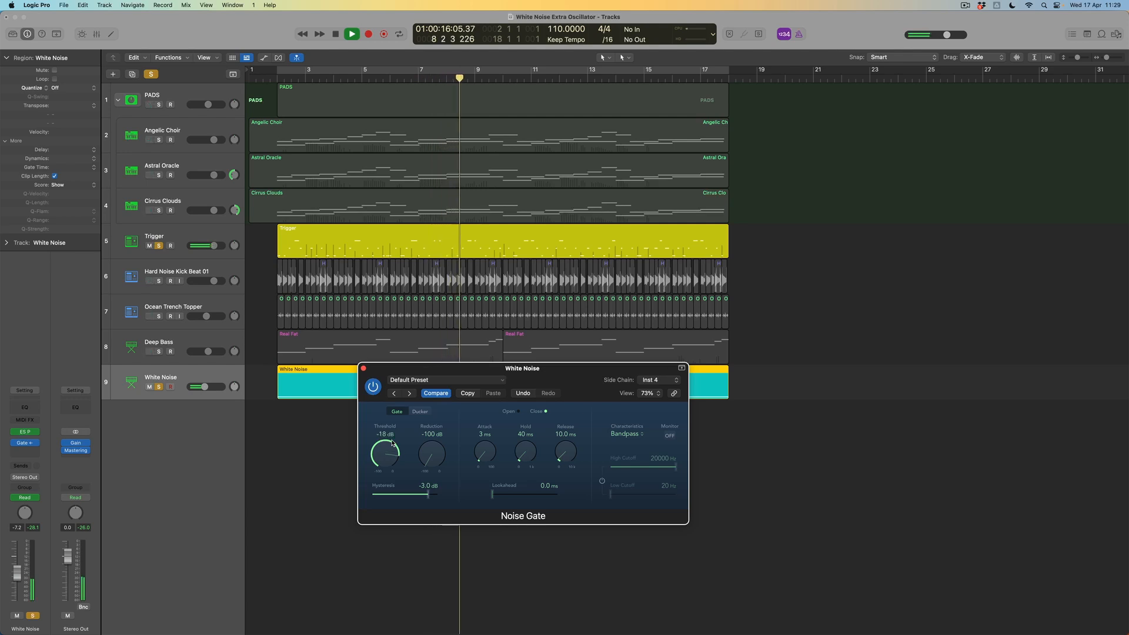
{"action": "left_click_drag", "start_coordinate": [387, 450], "coordinate": [387, 447]}
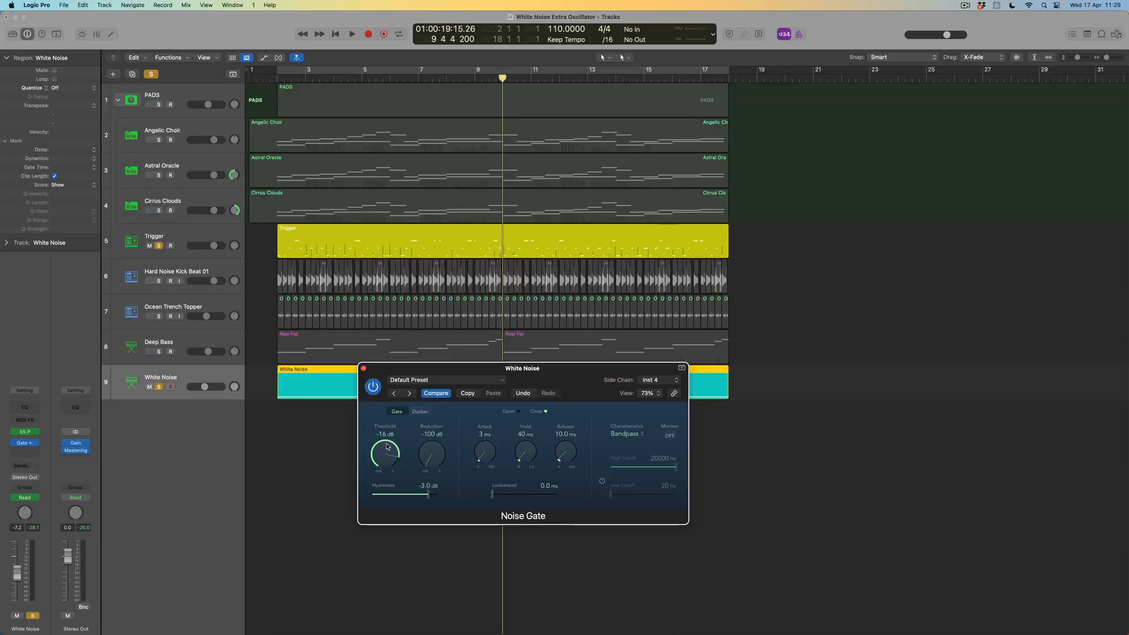
{"action": "key", "text": "shift+space"}
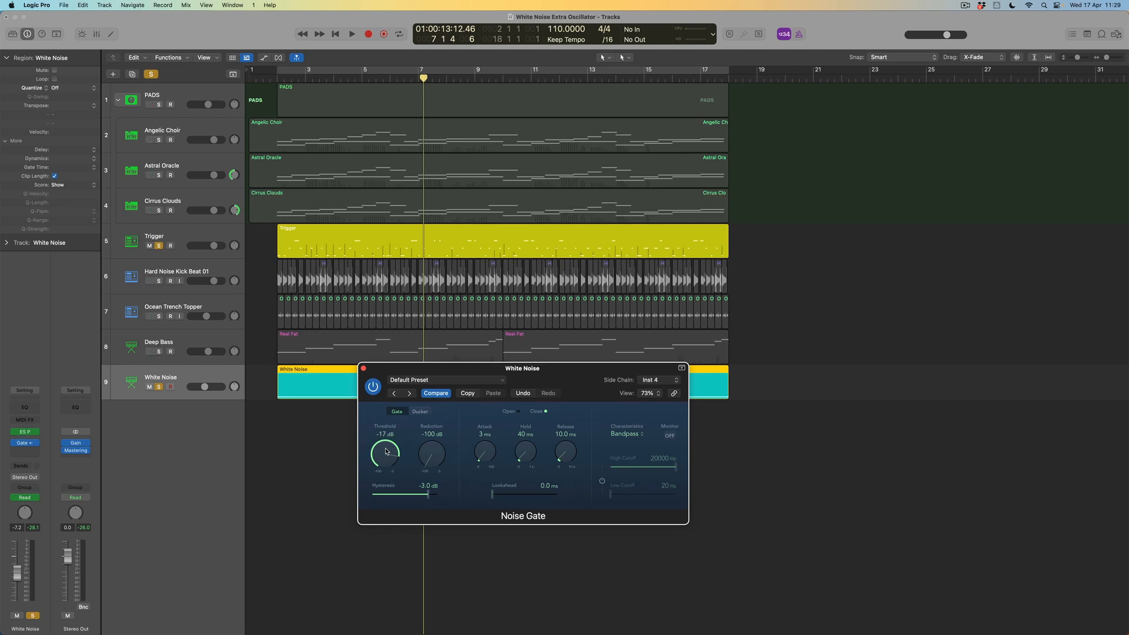
{"action": "key", "text": "shift+space"}
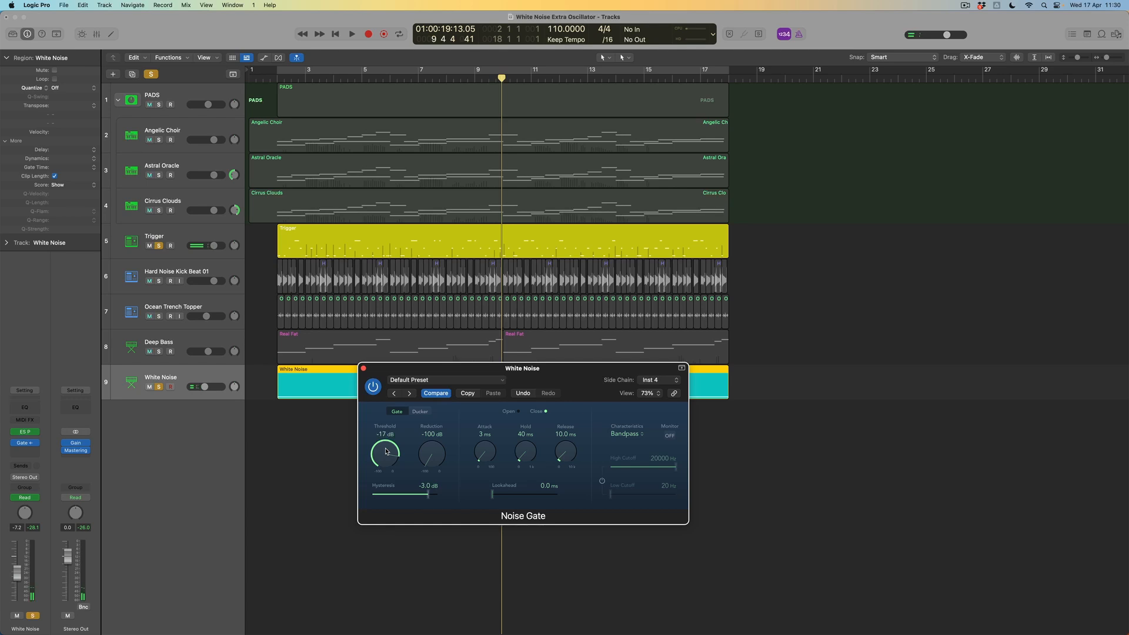
Step: Solo the PADS stack again and audition it with the gated noise from just before bar 2
{"action": "left_click", "coordinate": [159, 104]}
{"action": "left_click", "coordinate": [270, 80]}
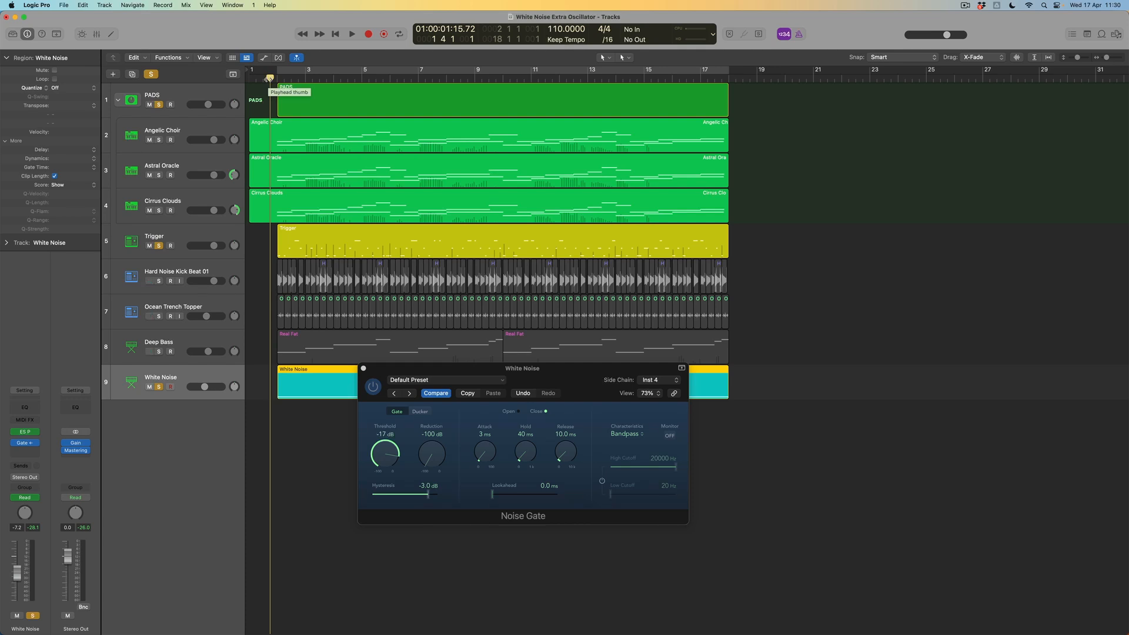
{"action": "key", "text": "space"}
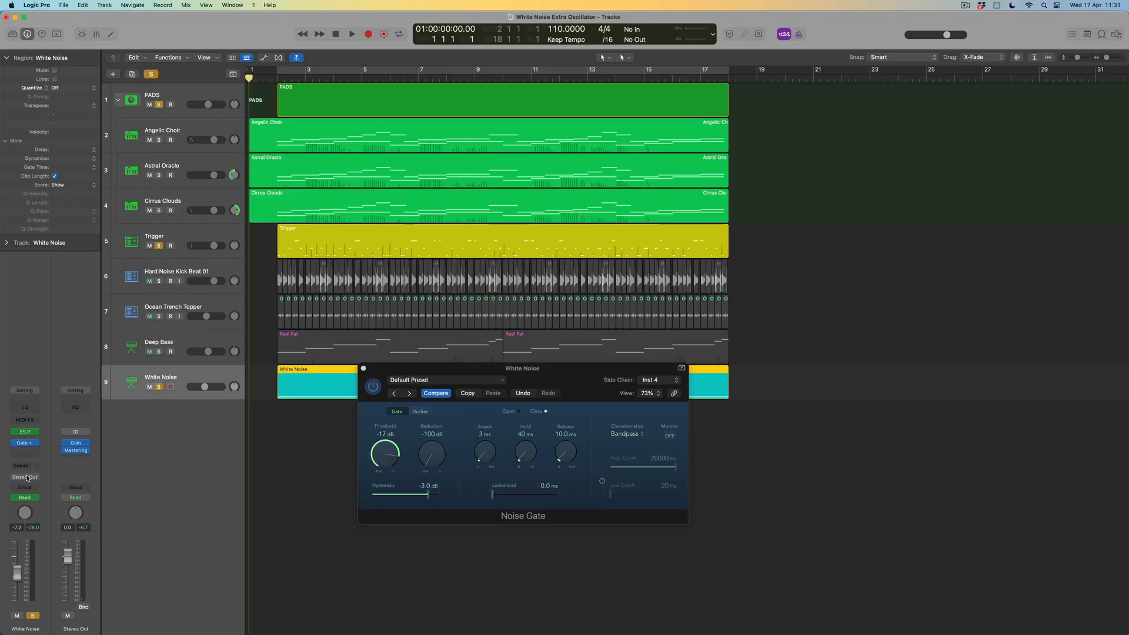
Step: Add sends from the White Noise track to Bus 2 (Reverb) and Bus 3 (Delay)
{"action": "left_click", "coordinate": [28, 466]}
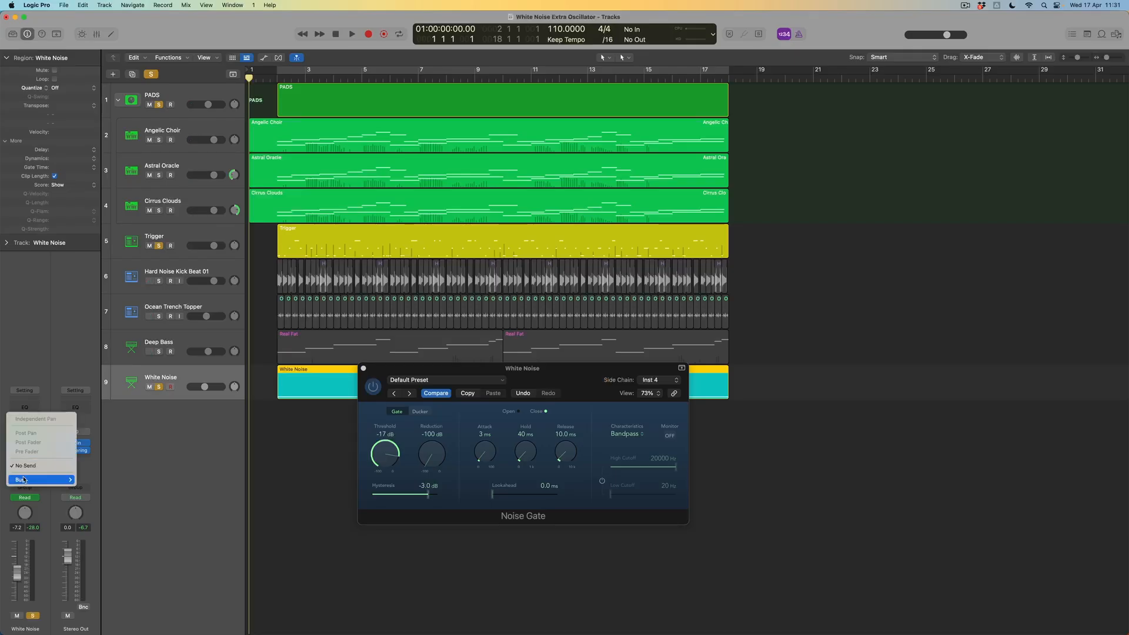
{"action": "mouse_move", "coordinate": [24, 479]}
{"action": "left_click", "coordinate": [97, 278]}
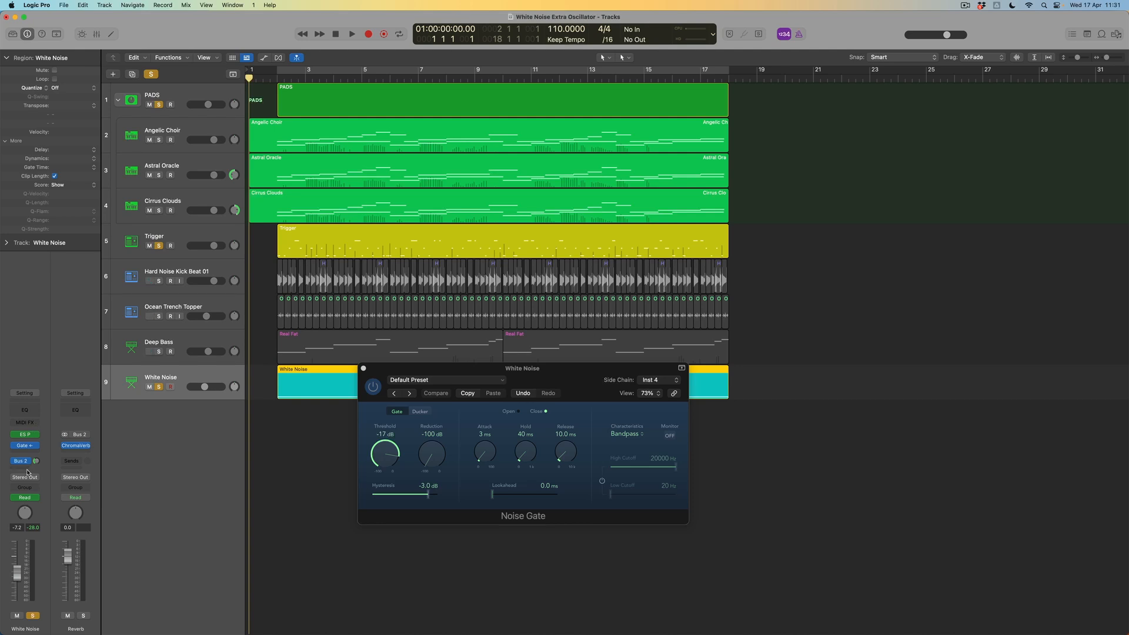
{"action": "left_click", "coordinate": [26, 471]}
{"action": "mouse_move", "coordinate": [41, 481]}
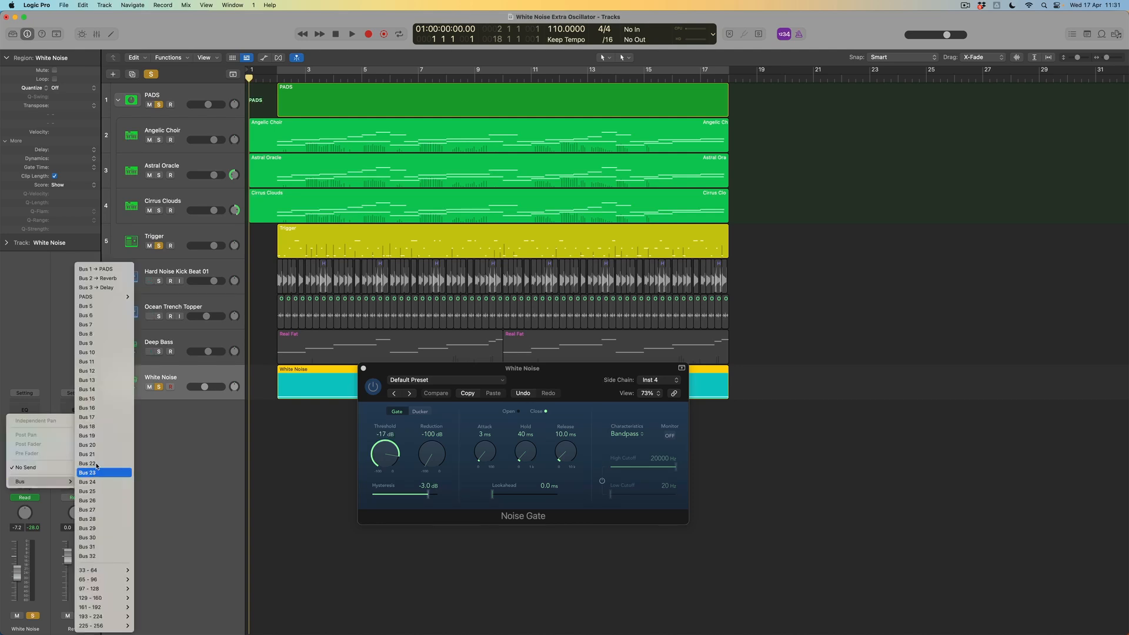
{"action": "left_click", "coordinate": [113, 288]}
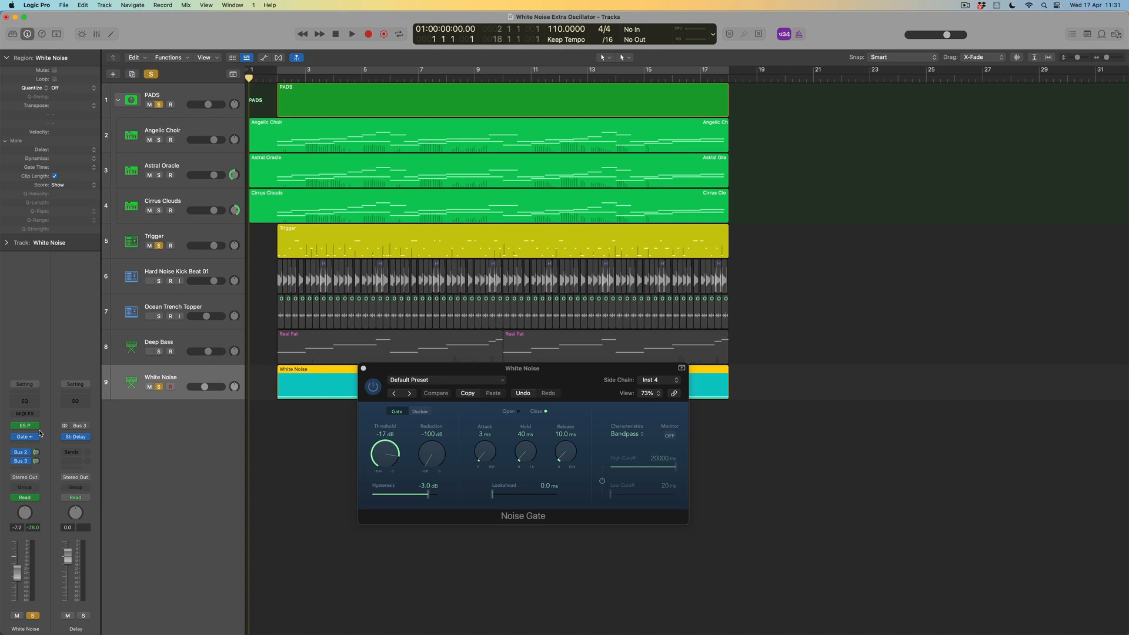
Step: Adjust the White Noise track's Bus 2 (Reverb) send to about -16.4 dB and its Bus 3 (Delay) send level during playback
{"action": "key", "text": "space"}
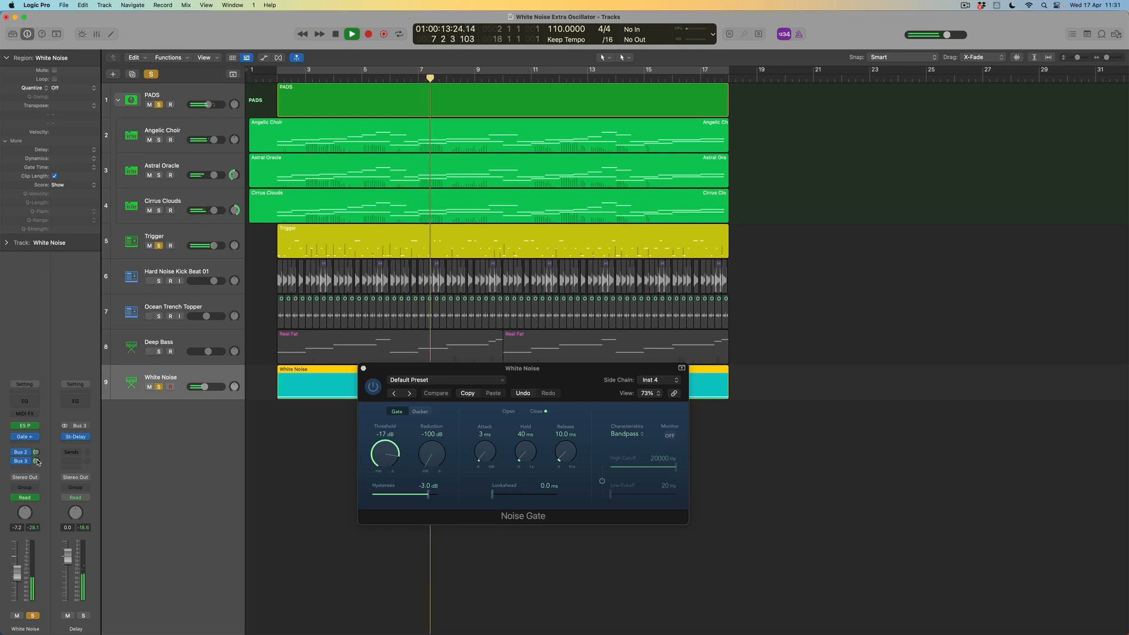
{"action": "left_click", "coordinate": [36, 452]}
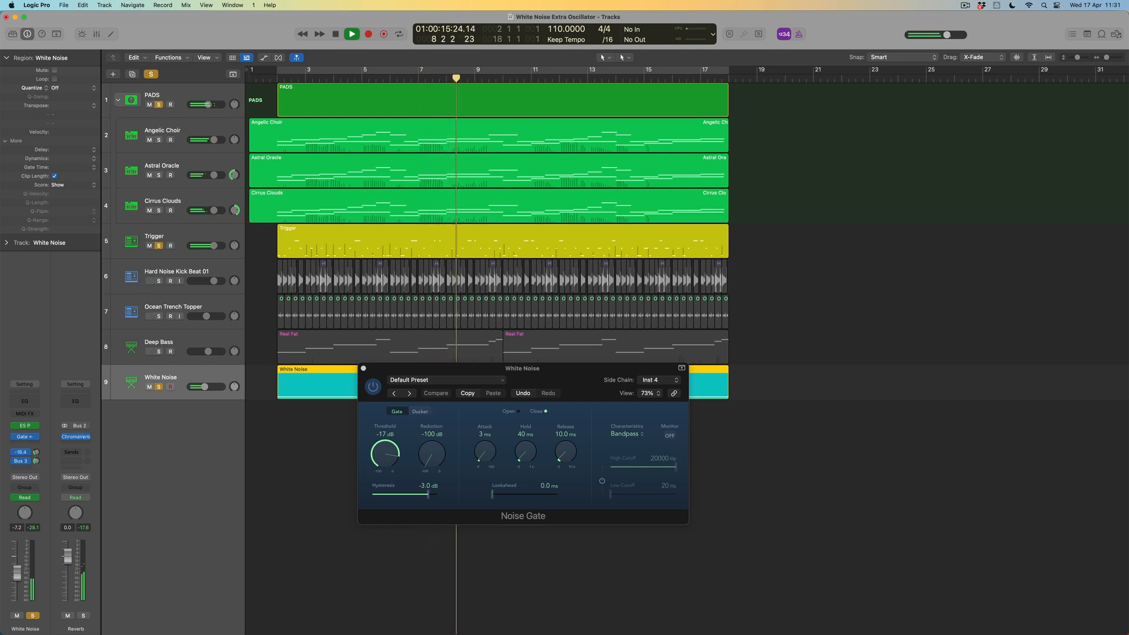
{"action": "left_click", "coordinate": [35, 461]}
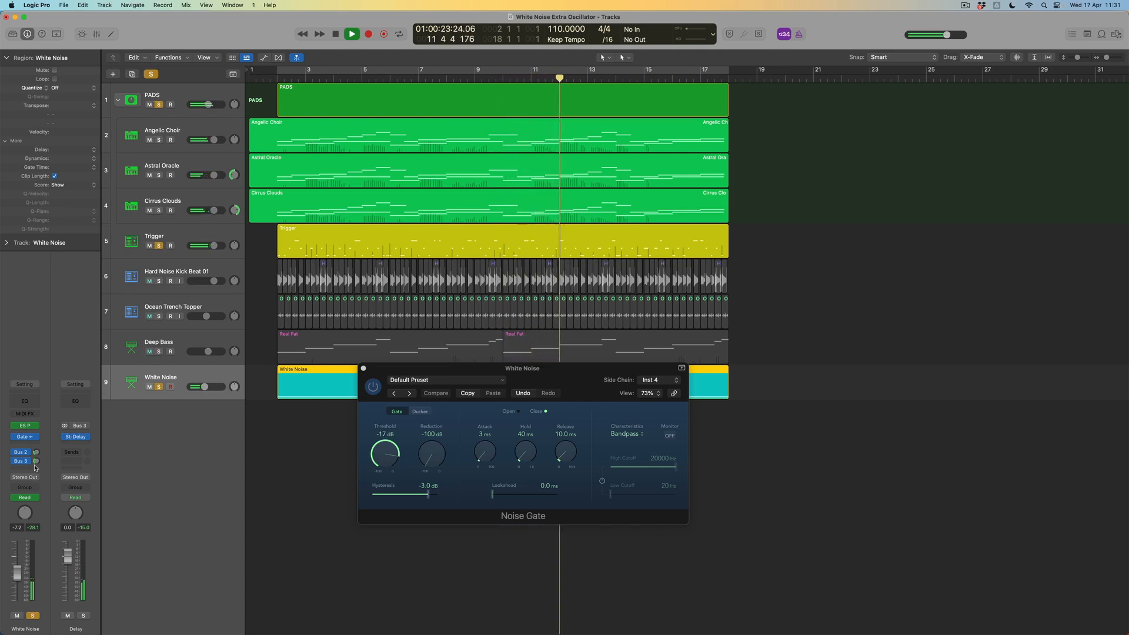
{"action": "key", "text": "Return"}
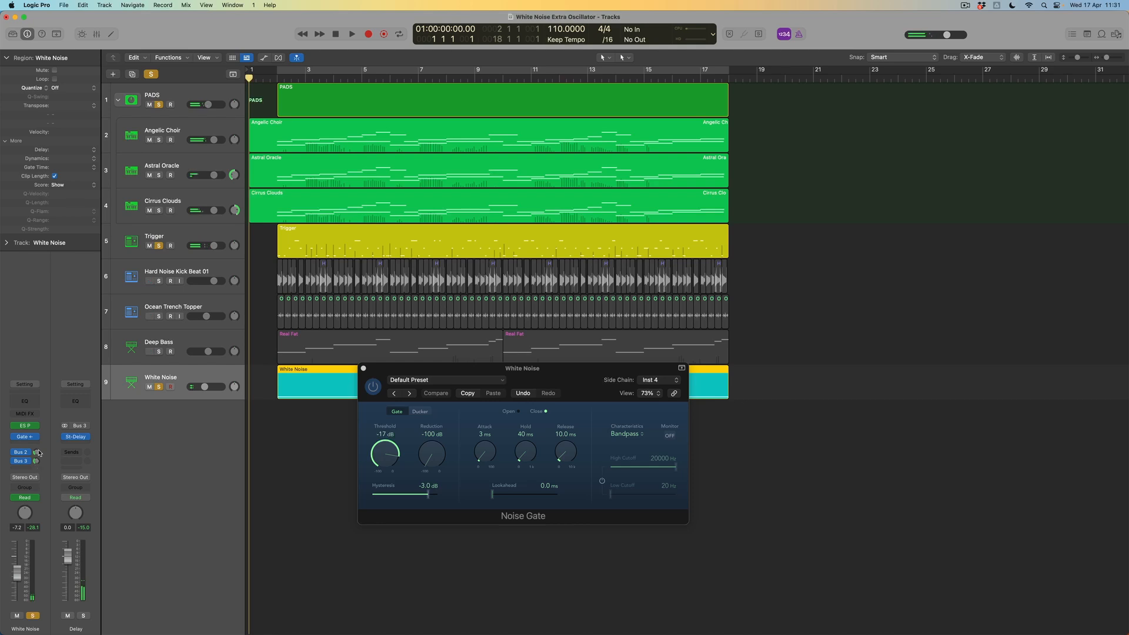
Step: Insert a stereo Compressor after the Noise Gate on the White Noise track and choose the Studio FET model
{"action": "left_click", "coordinate": [34, 445]}
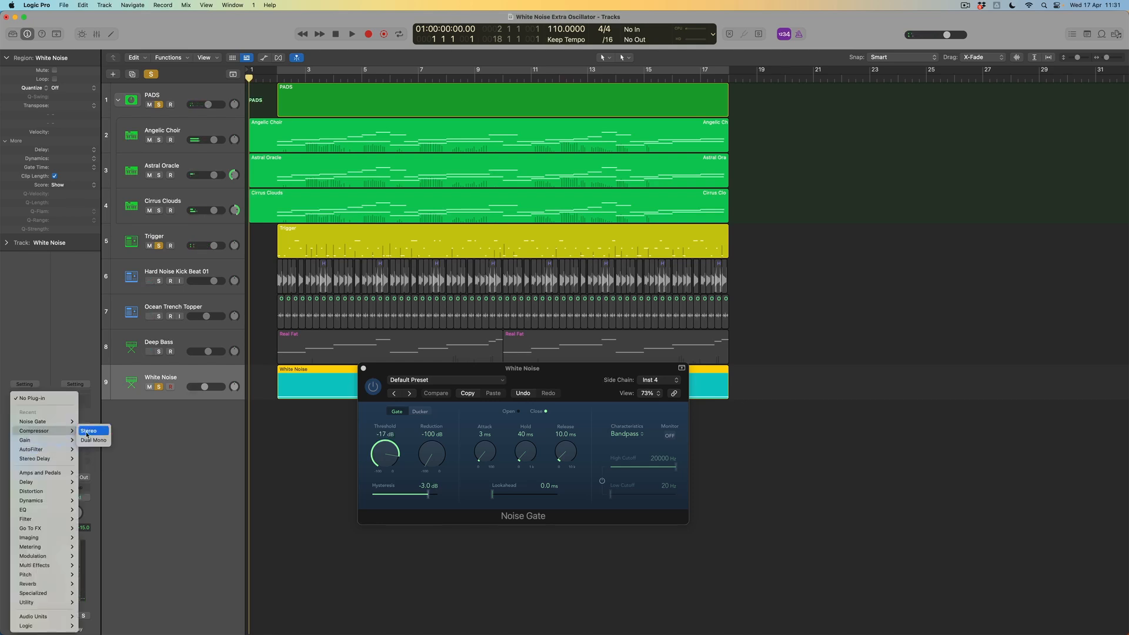
{"action": "left_click", "coordinate": [88, 431]}
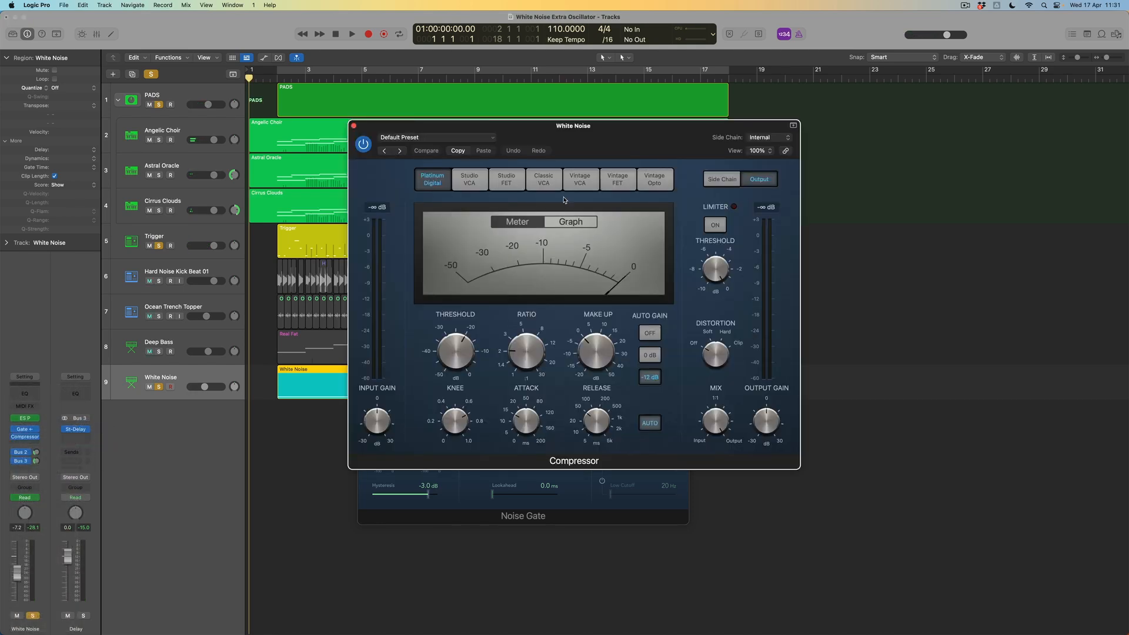
{"action": "left_click", "coordinate": [506, 179]}
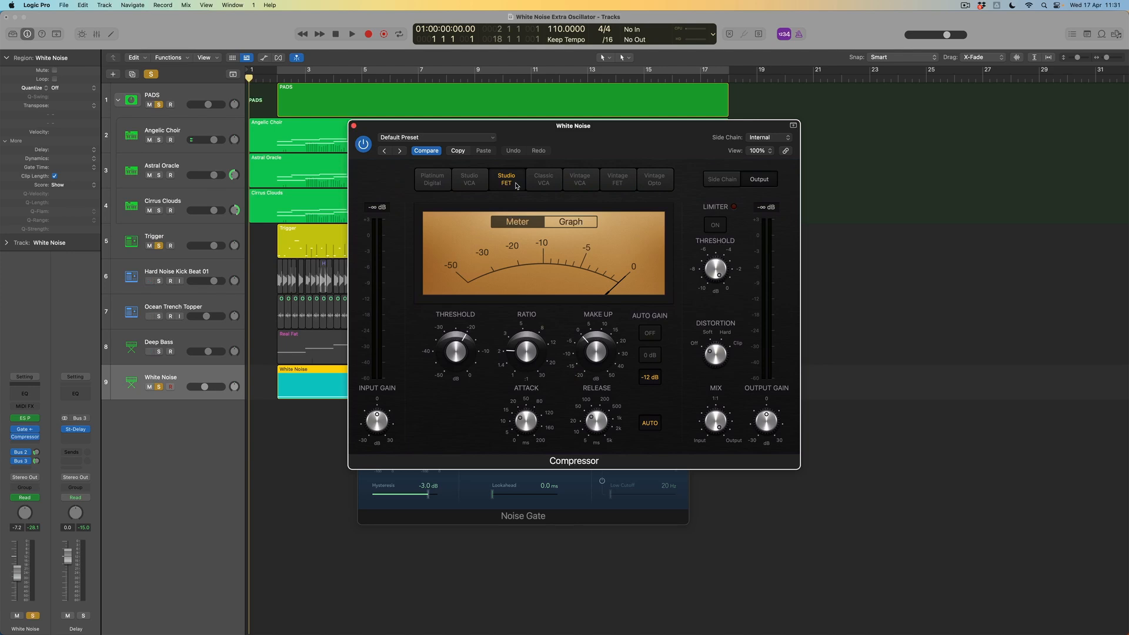
Step: Side-chain the Compressor to Hard Noise Kick Beat 01 (Audio 1) and set up its ducking with Auto Gain and auto release off
{"action": "left_click", "coordinate": [767, 140]}
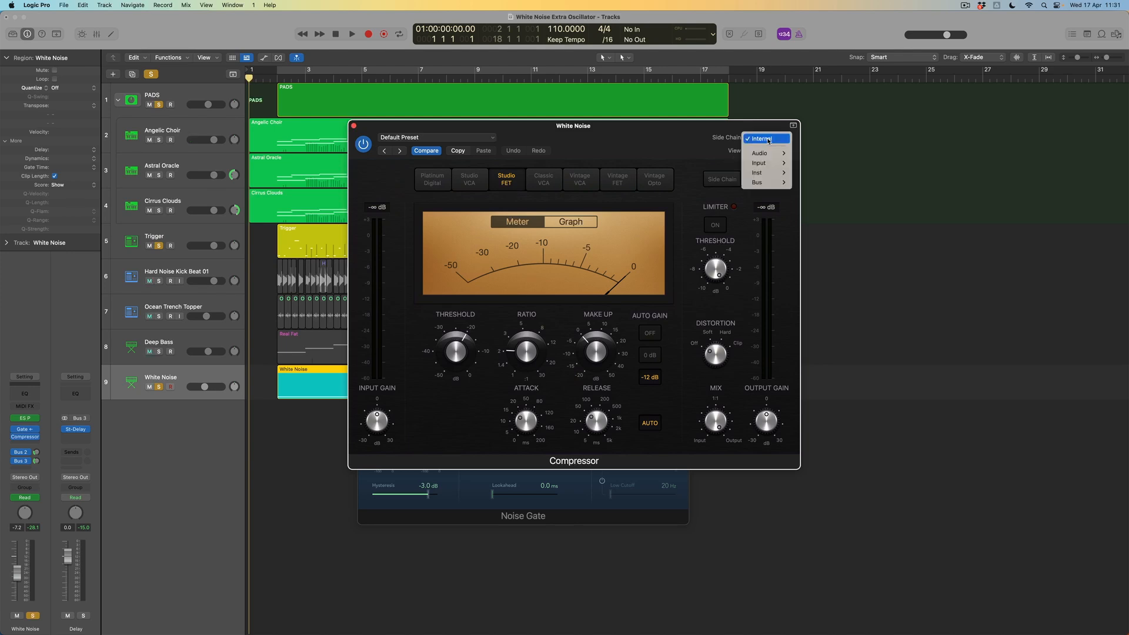
{"action": "mouse_move", "coordinate": [767, 156]}
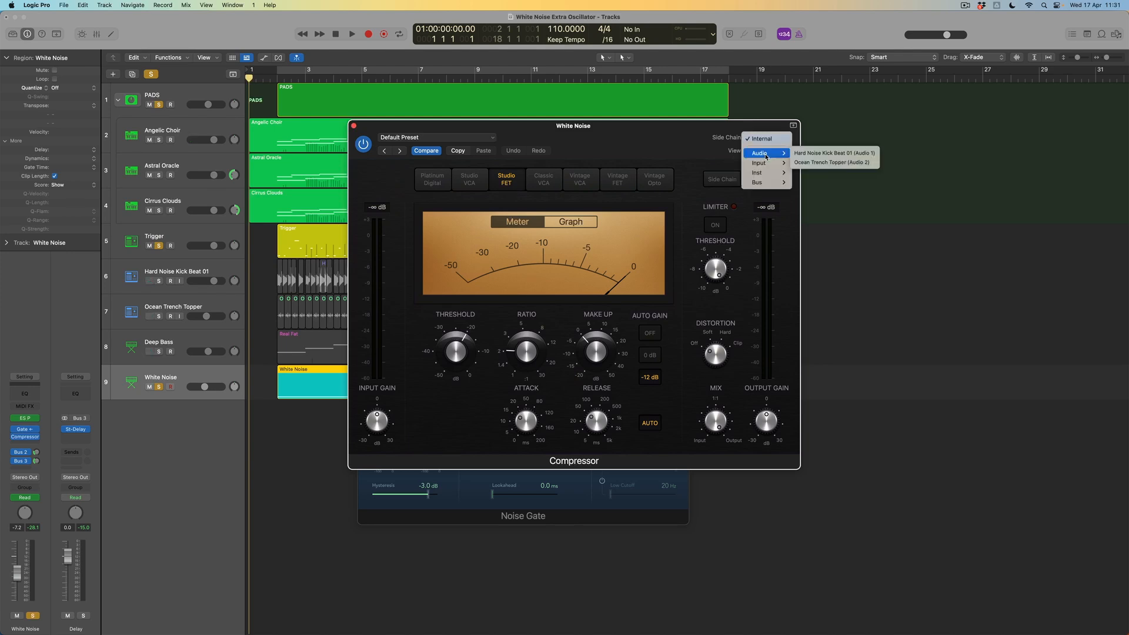
{"action": "left_click", "coordinate": [833, 153]}
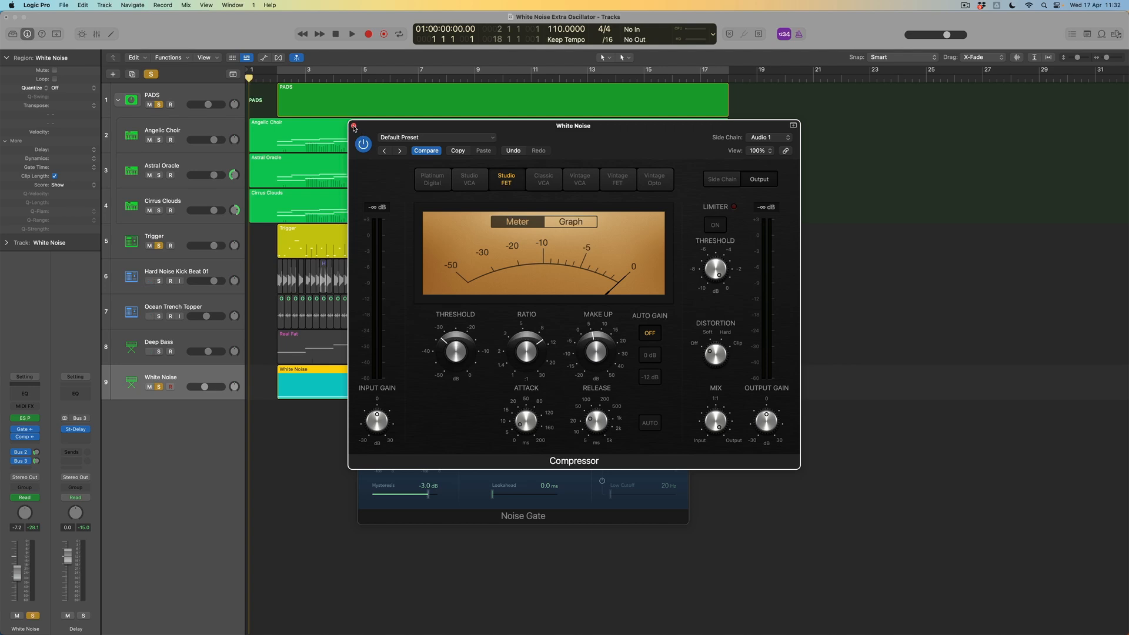
{"action": "left_click", "coordinate": [354, 127]}
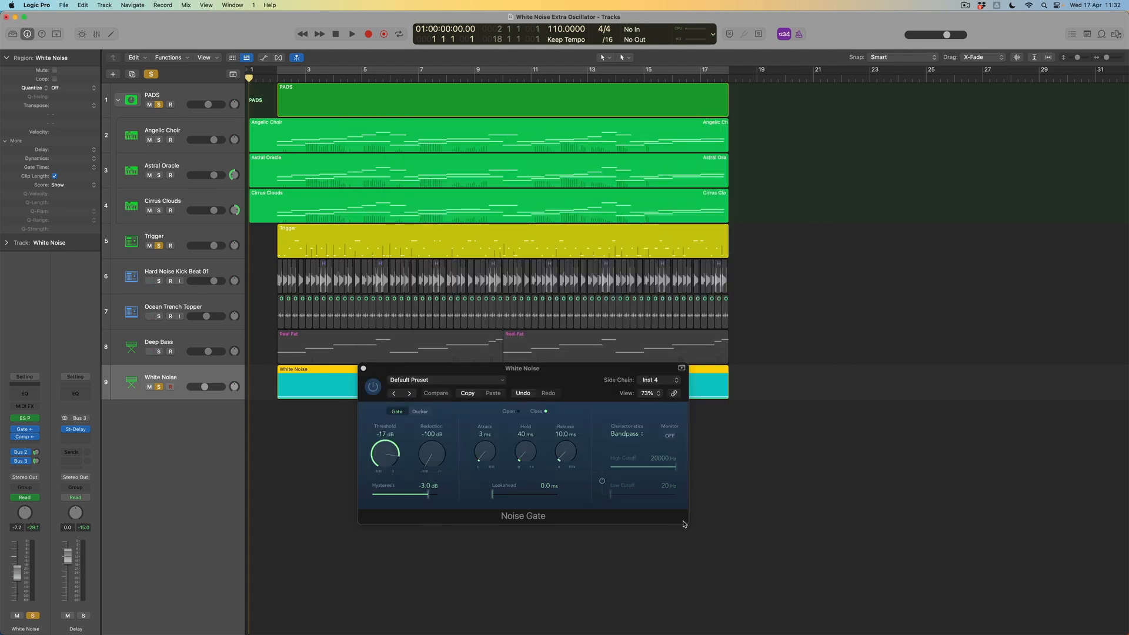
Step: Lengthen the Noise Gate release to about 709 ms during playback, with the White Noise fader at -4.0 dB
{"action": "left_click_drag", "start_coordinate": [685, 524], "coordinate": [780, 567]}
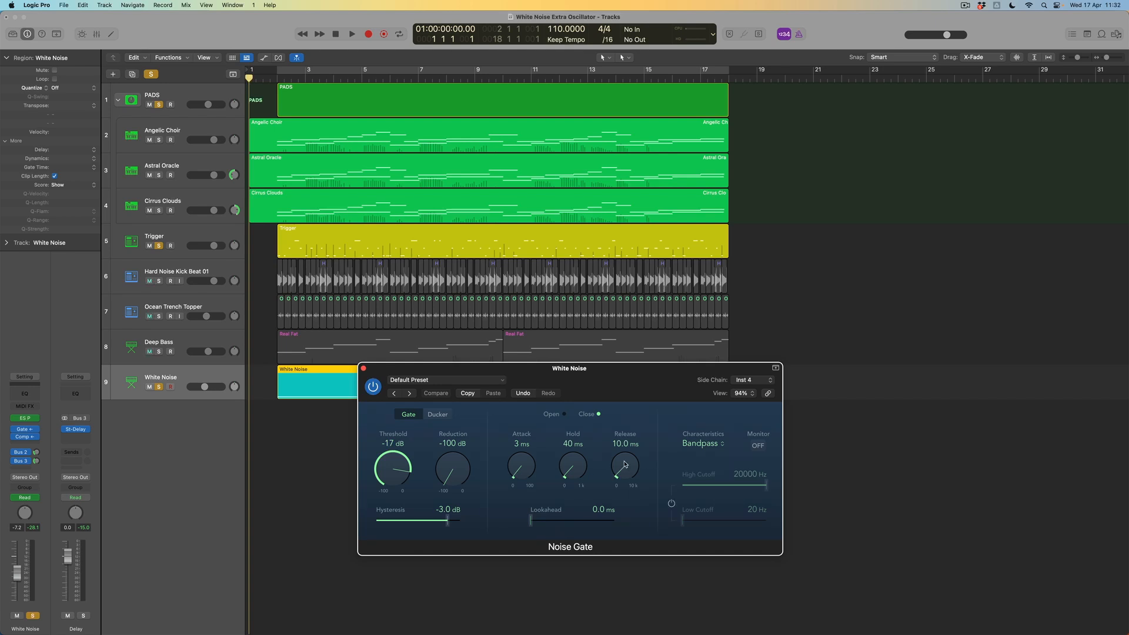
{"action": "key", "text": "space"}
{"action": "left_click_drag", "start_coordinate": [625, 465], "coordinate": [617, 387]}
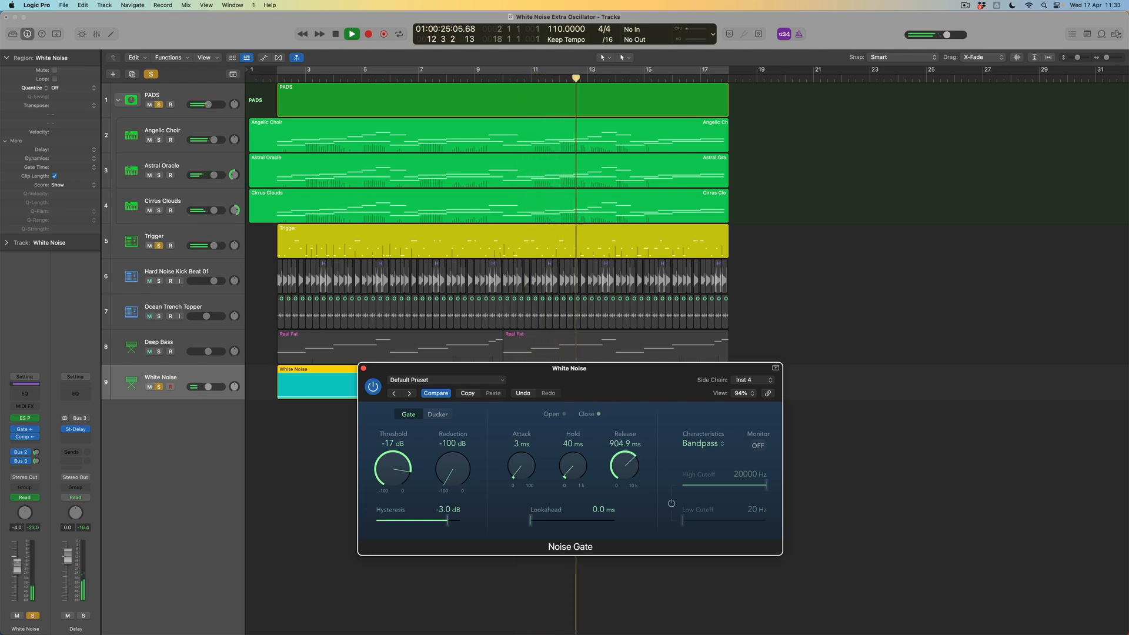
{"action": "left_click", "coordinate": [18, 565]}
{"action": "left_click_drag", "start_coordinate": [625, 463], "coordinate": [626, 467]}
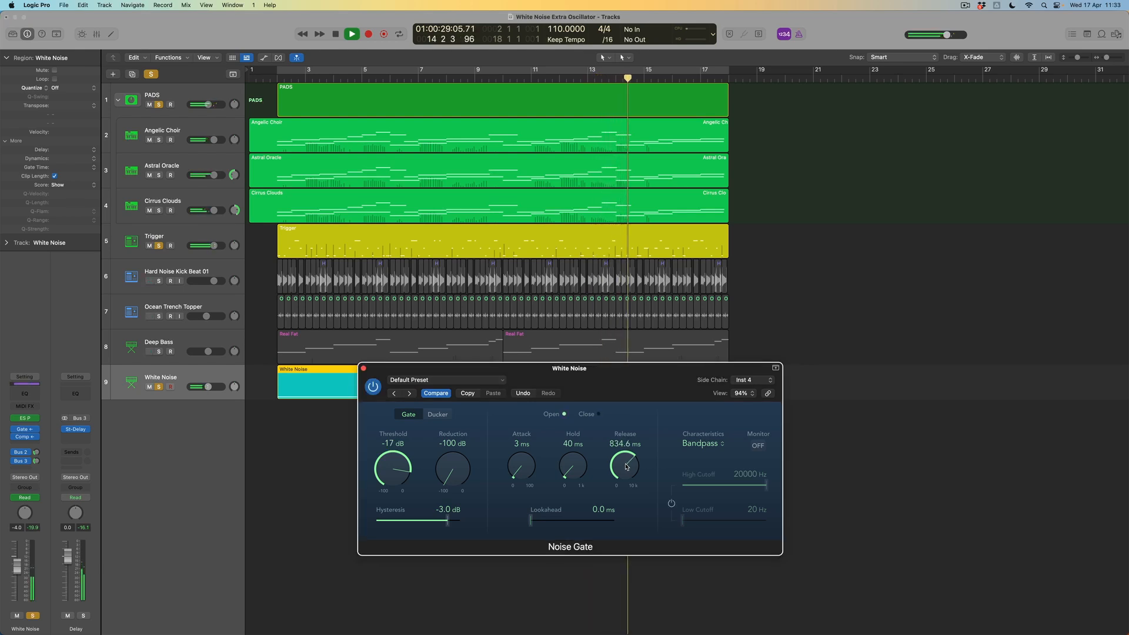
Step: Raise the threshold of the White Noise track's Compressor to ease the kick ducking
{"action": "left_click", "coordinate": [24, 437]}
{"action": "mouse_move", "coordinate": [459, 355]}
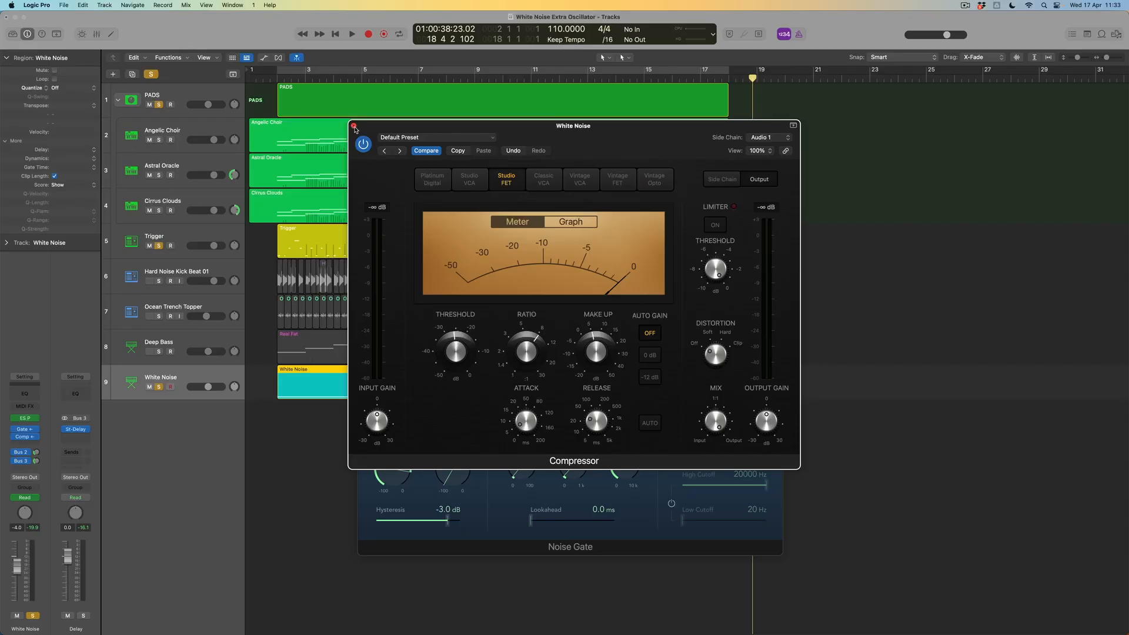
{"action": "left_click", "coordinate": [354, 126]}
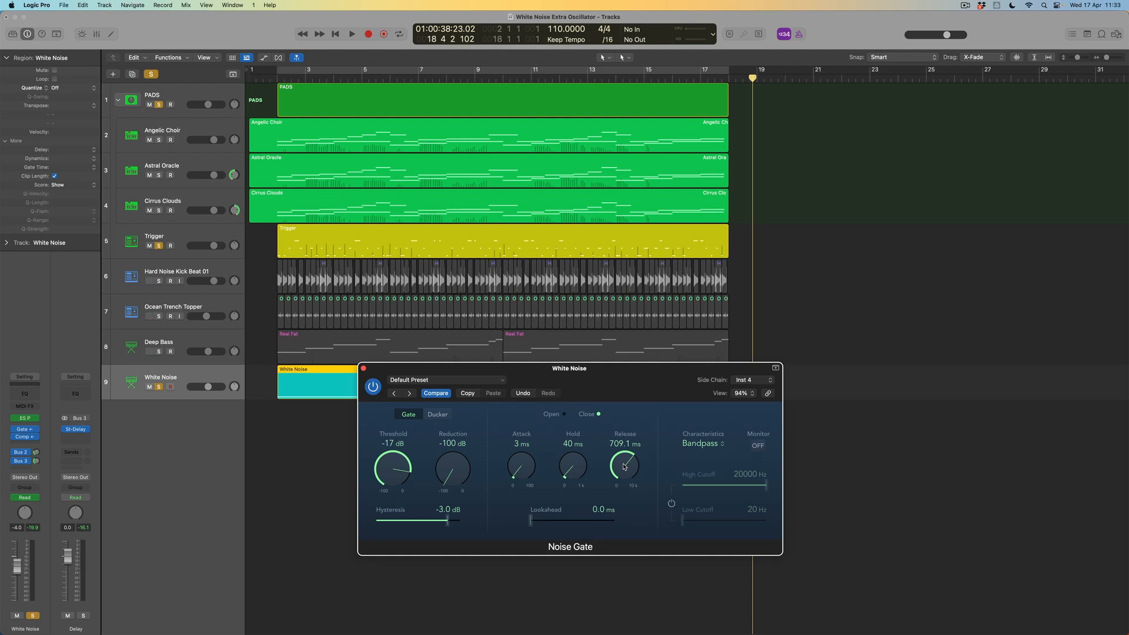
Step: Take all tracks out of solo and set the Noise Gate release to about 602 ms while auditioning the full mix
{"action": "left_click", "coordinate": [159, 387]}
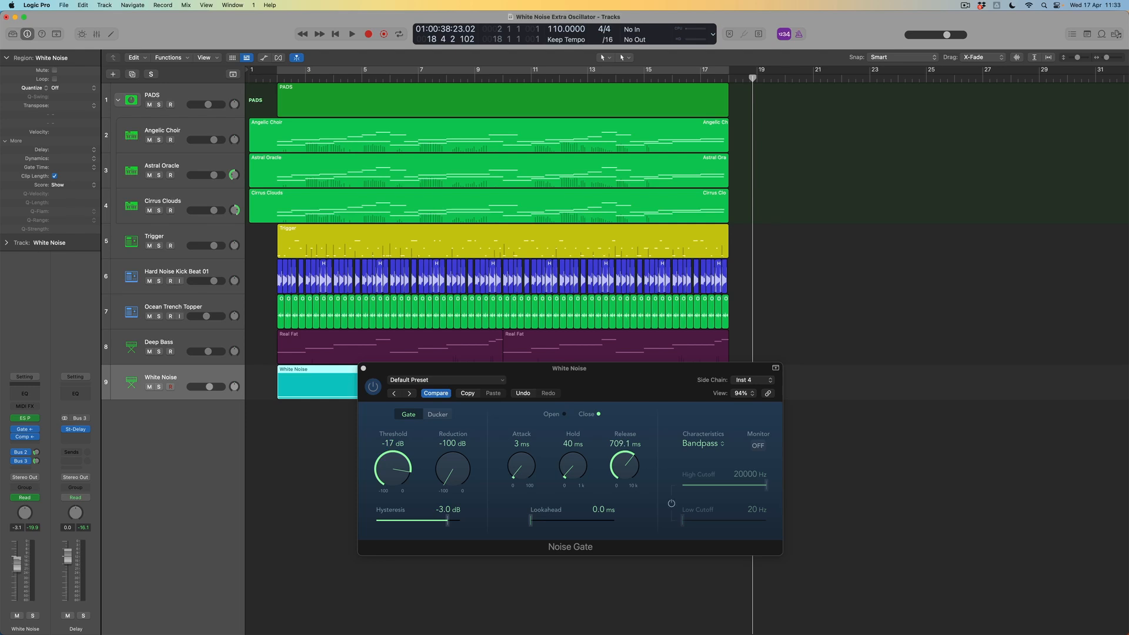
{"action": "left_click", "coordinate": [267, 78]}
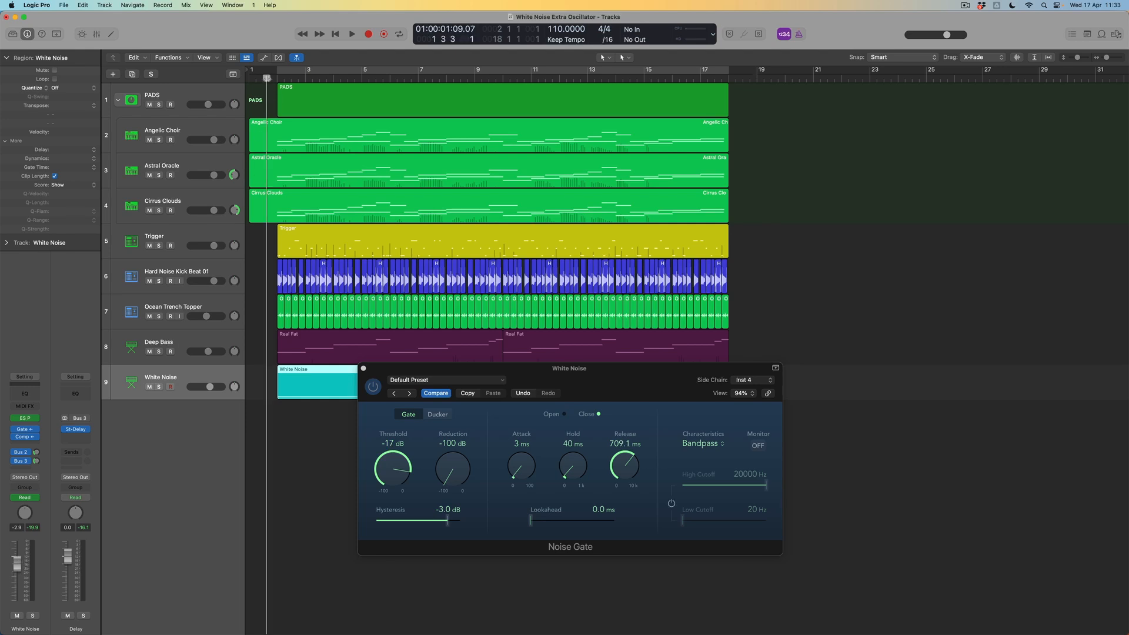
{"action": "key", "text": "space"}
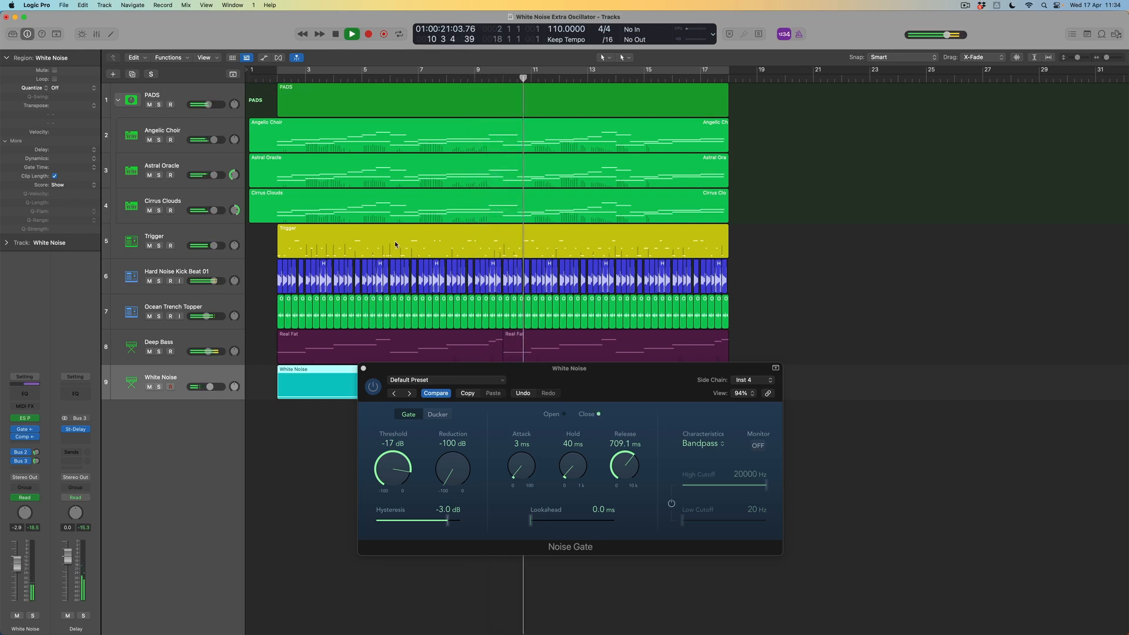
{"action": "left_click_drag", "start_coordinate": [614, 453], "coordinate": [619, 475]}
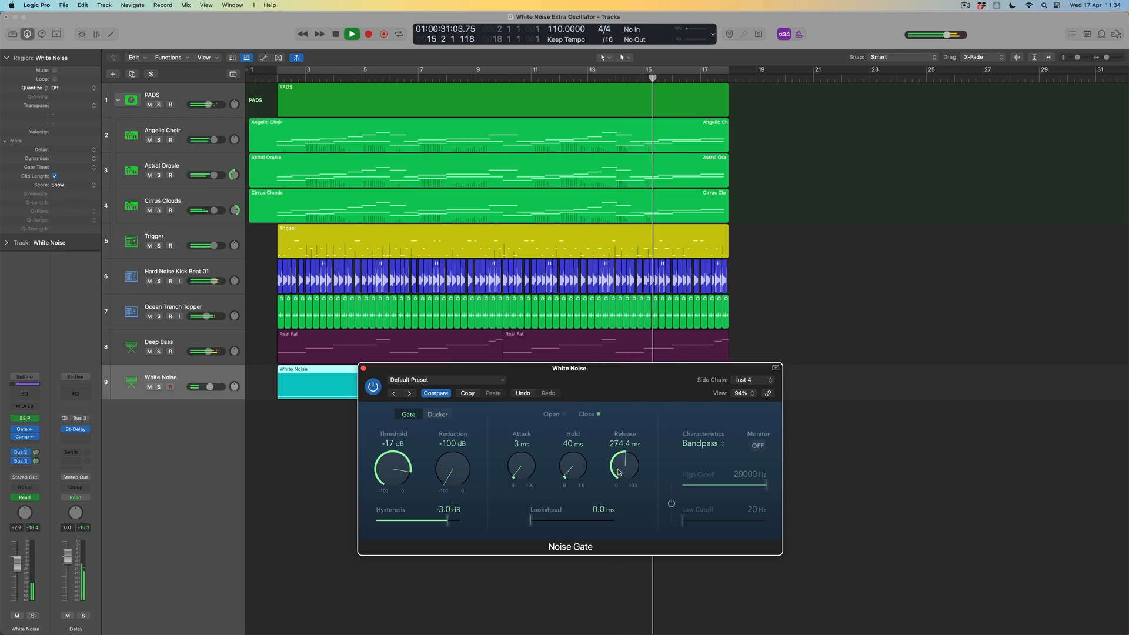
{"action": "left_click_drag", "start_coordinate": [618, 471], "coordinate": [618, 462]}
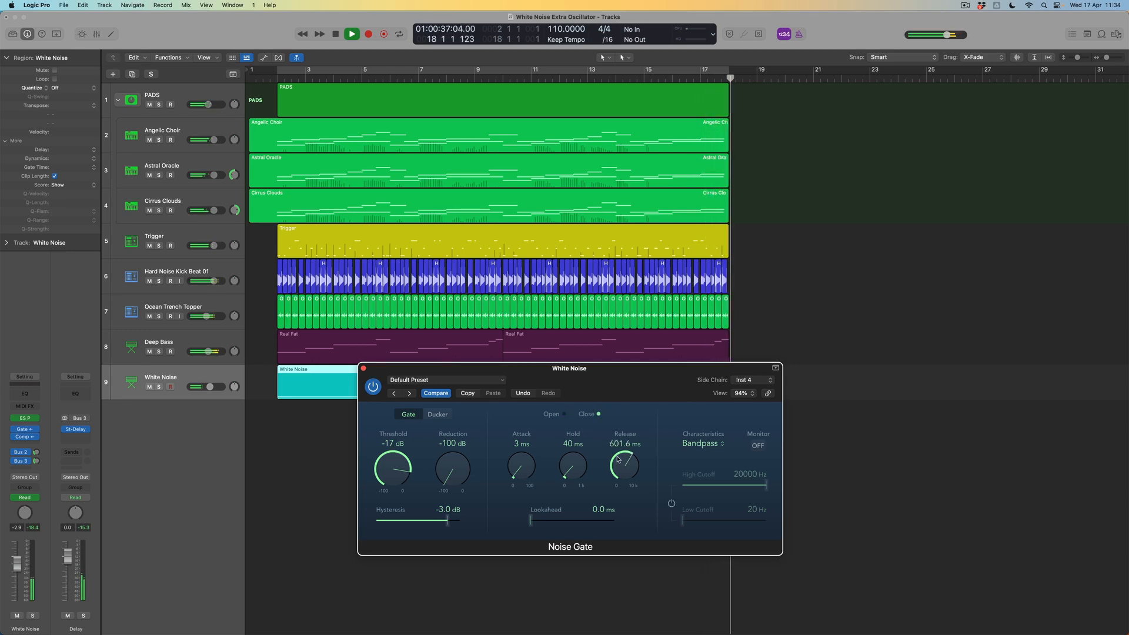